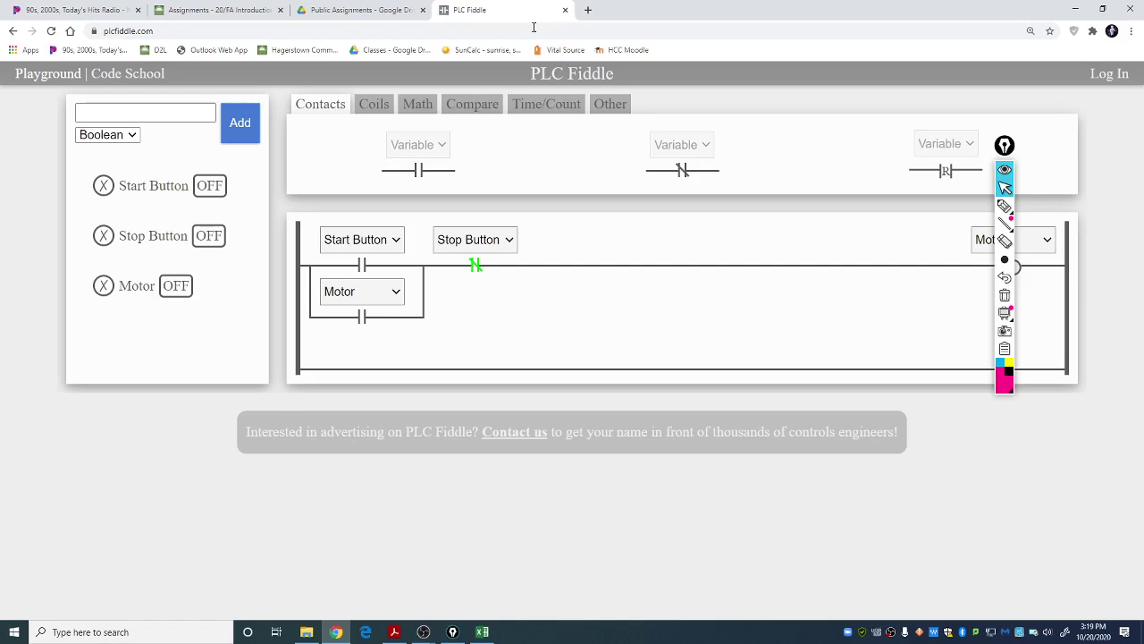
Empty the old rung and delete the Motor and Stop Button tags.
click(599, 107)
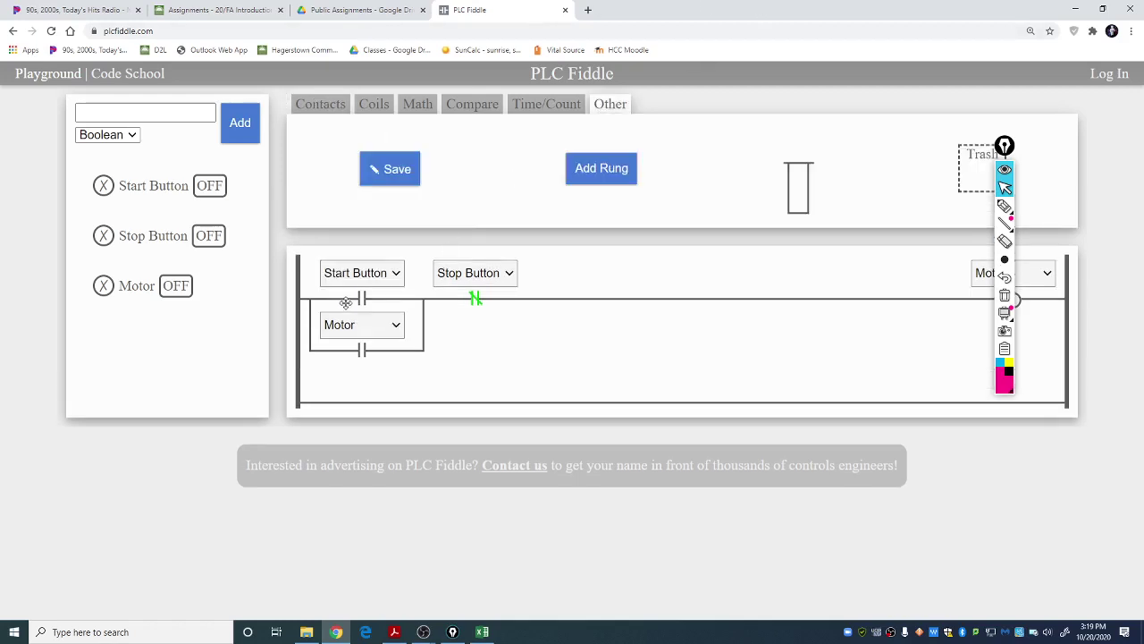
drag(322, 300, 983, 165)
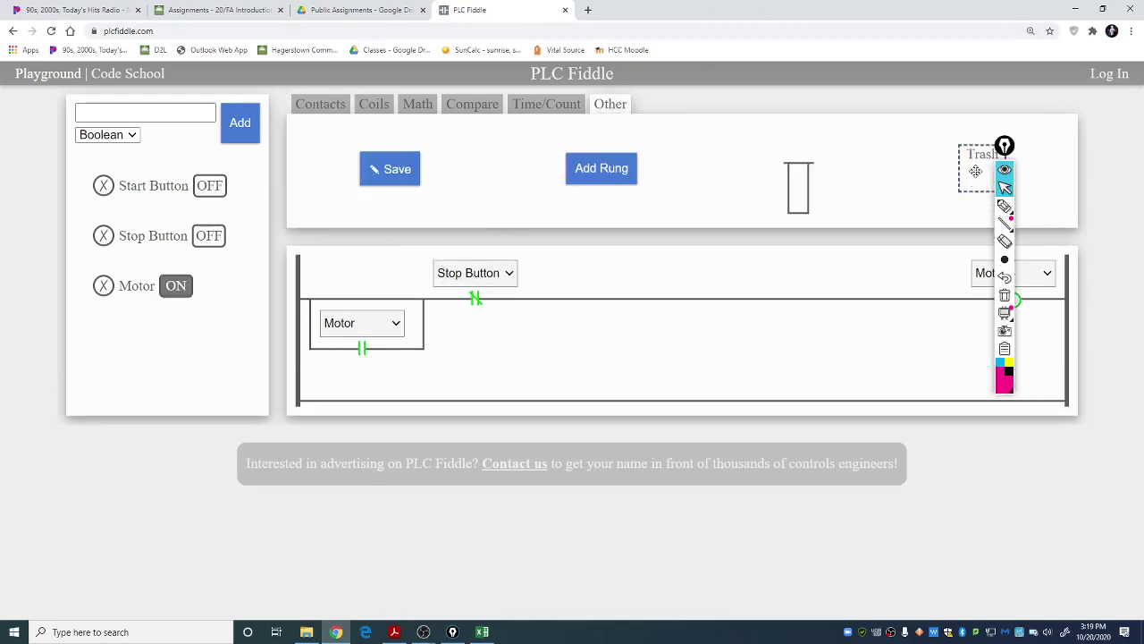
drag(513, 308, 984, 166)
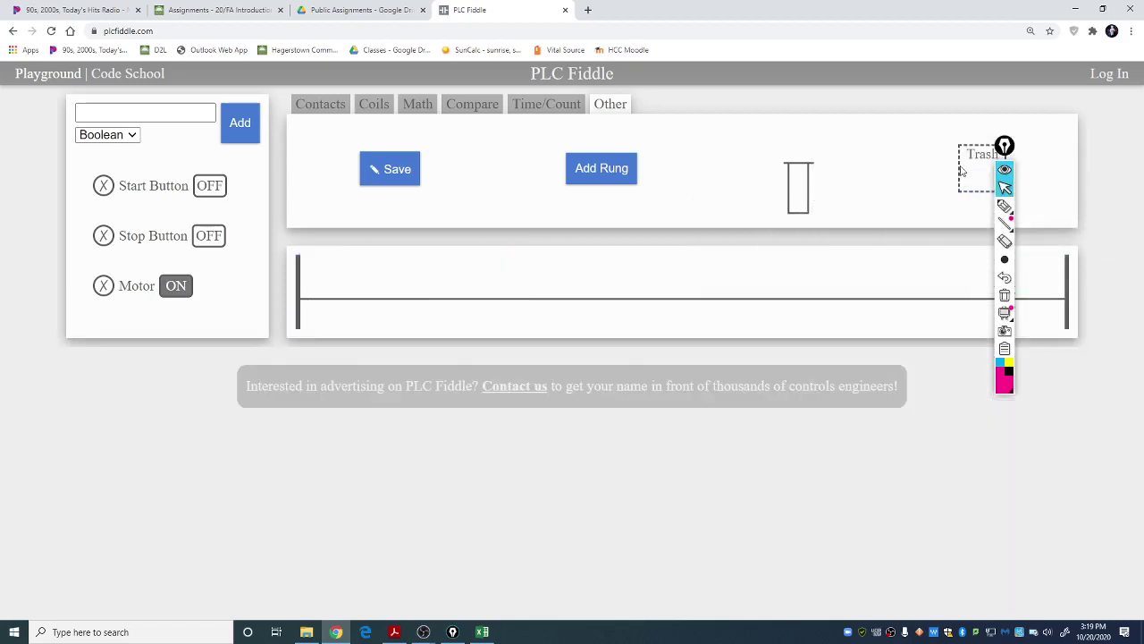
click(104, 286)
click(104, 235)
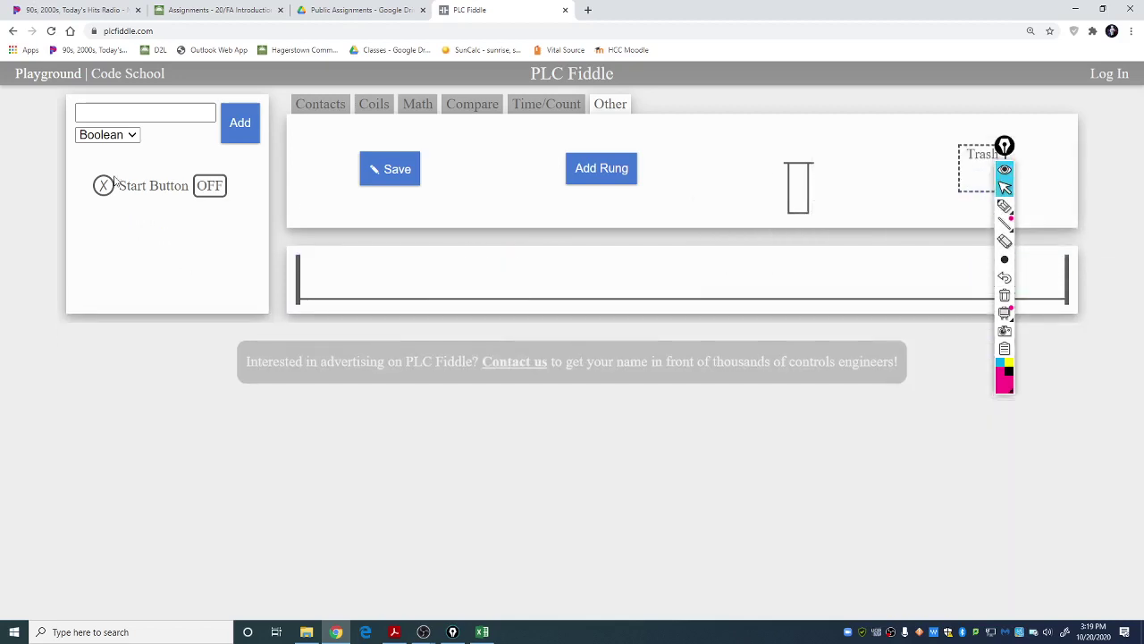
Add a new Timer-type tag named timer.
click(146, 112)
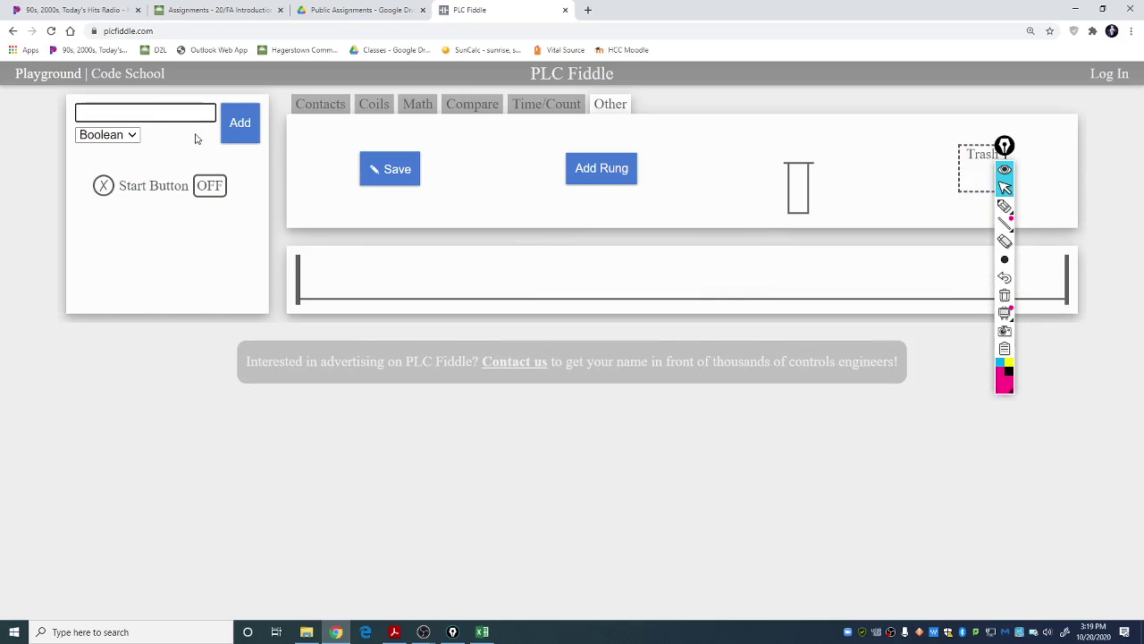
text(timer)
click(122, 137)
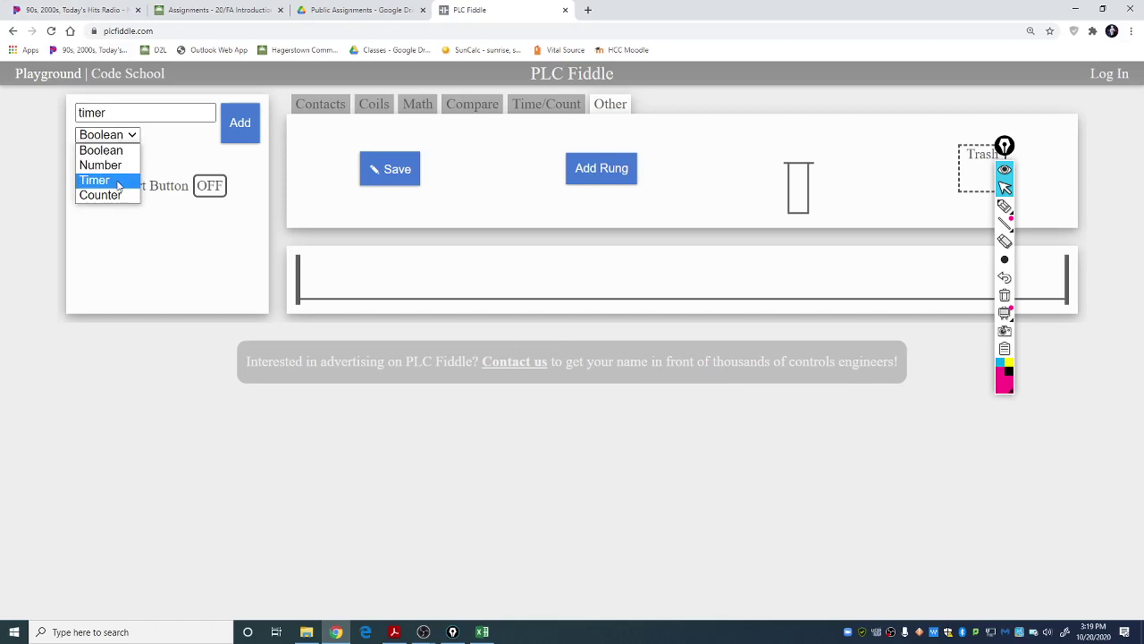
click(118, 185)
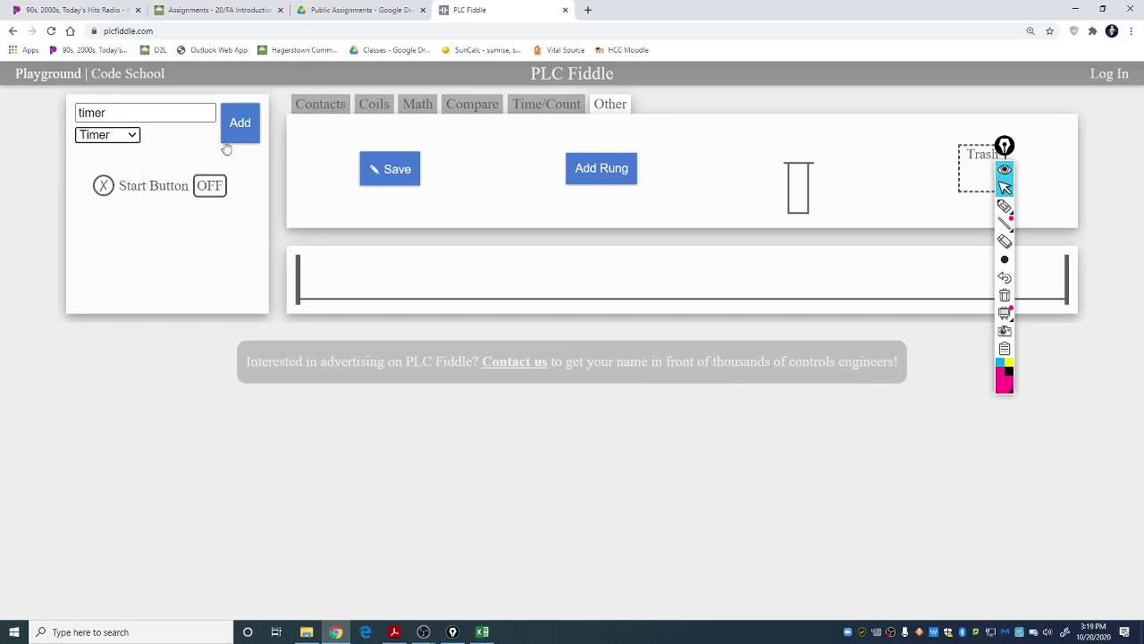
click(246, 124)
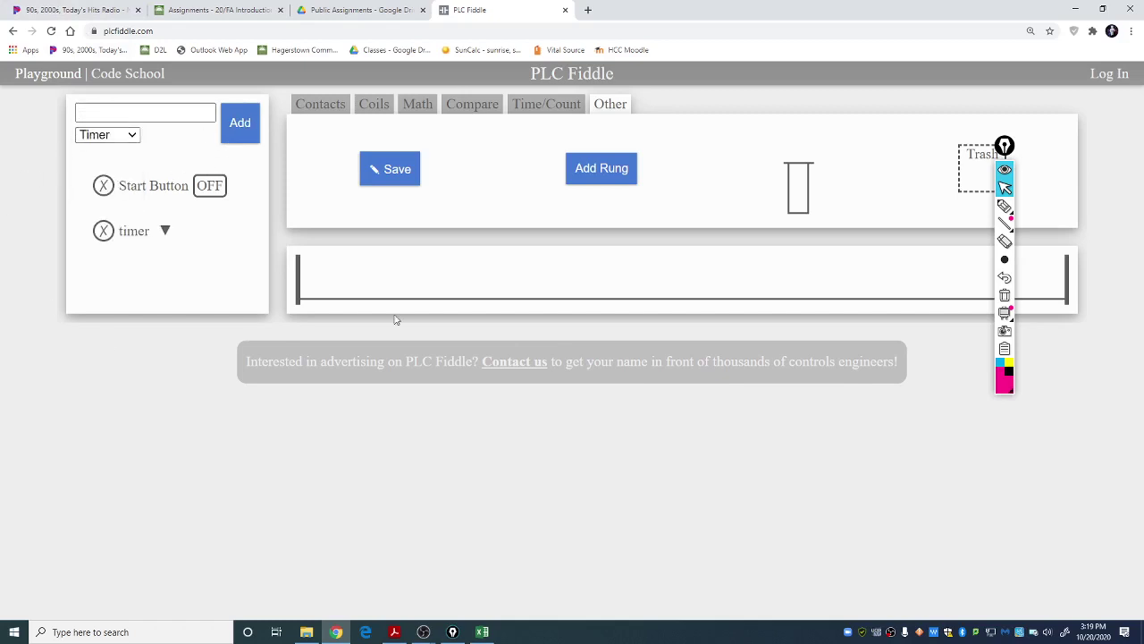
Place a normally-open XIC contact on the rung assigned to Start Button.
click(324, 107)
drag(417, 173, 373, 269)
click(375, 238)
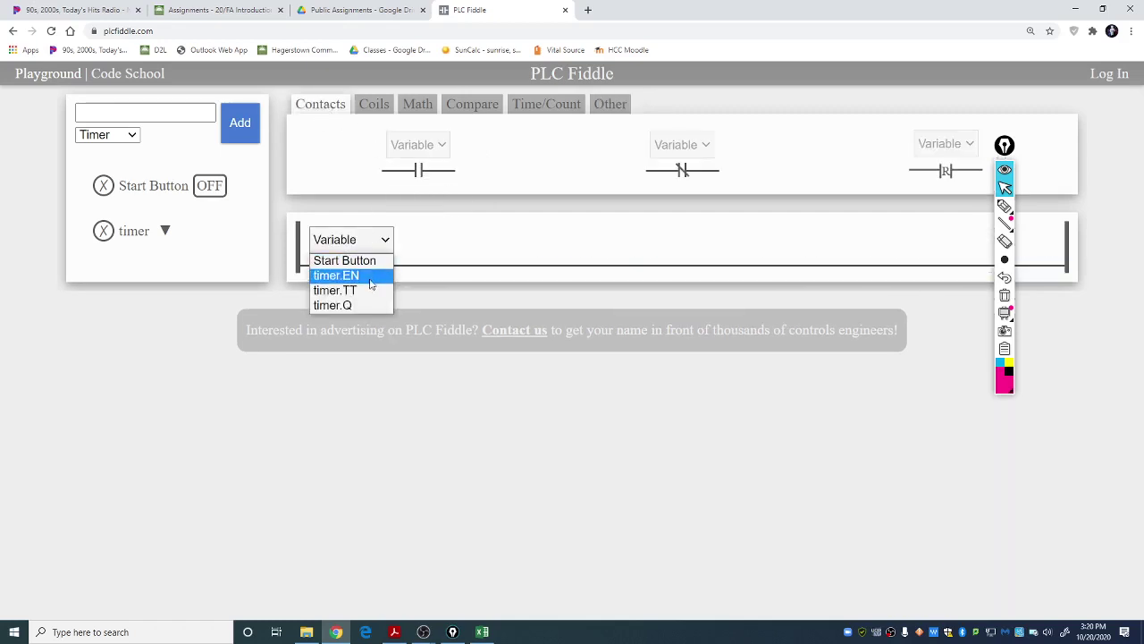
click(380, 258)
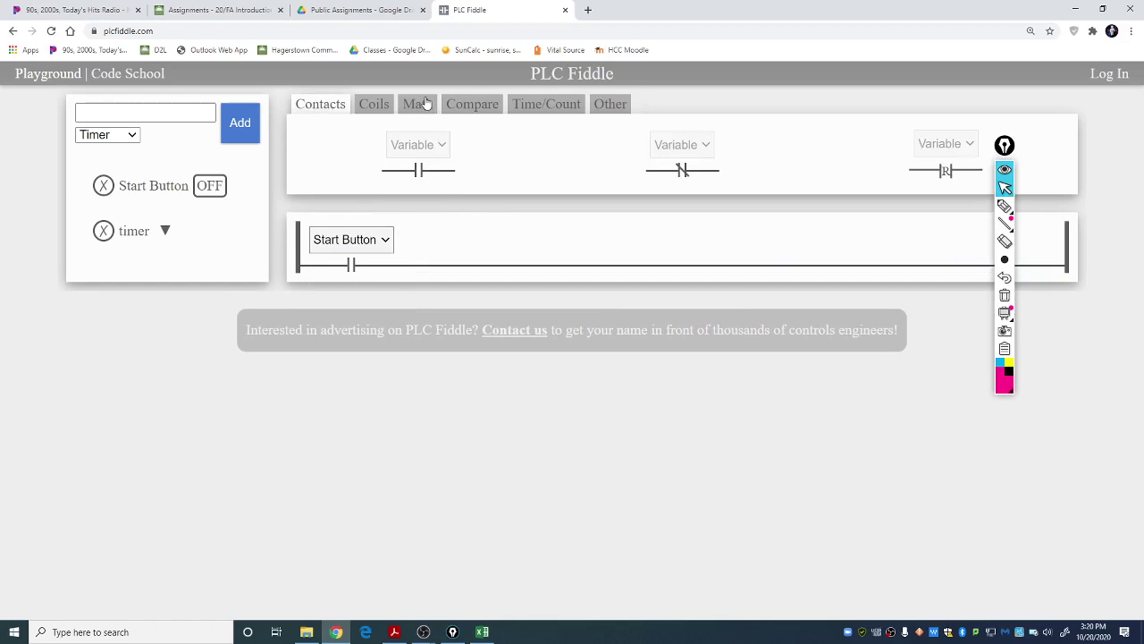
Add an On Delay Timer at the rung's end using the timer tag, keeping 200% zoom.
click(541, 105)
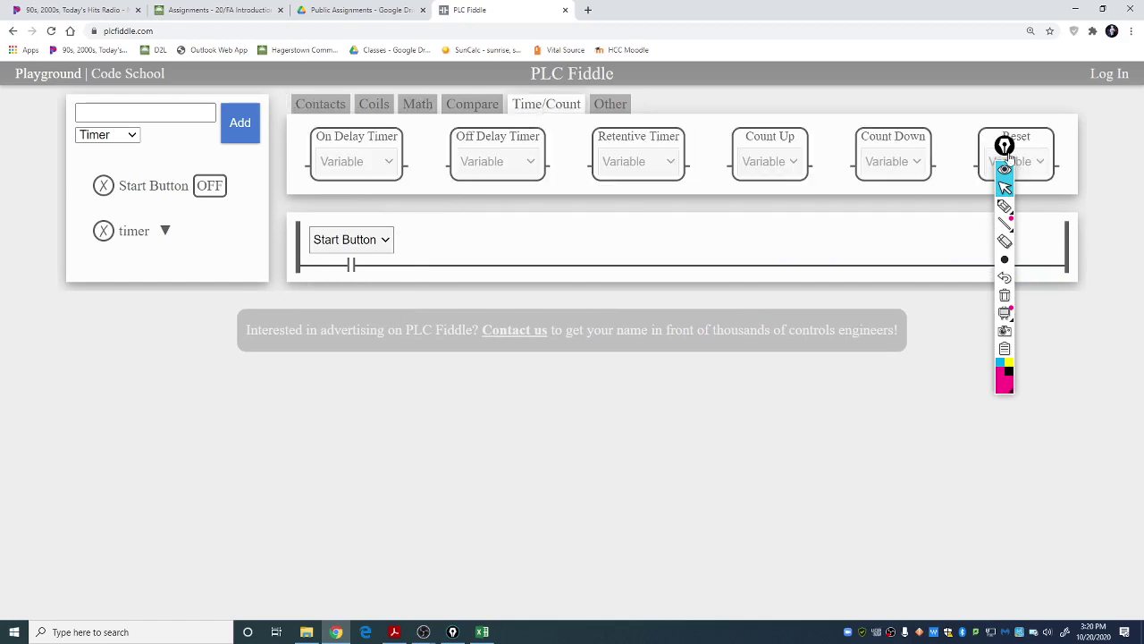
drag(1001, 154, 1097, 266)
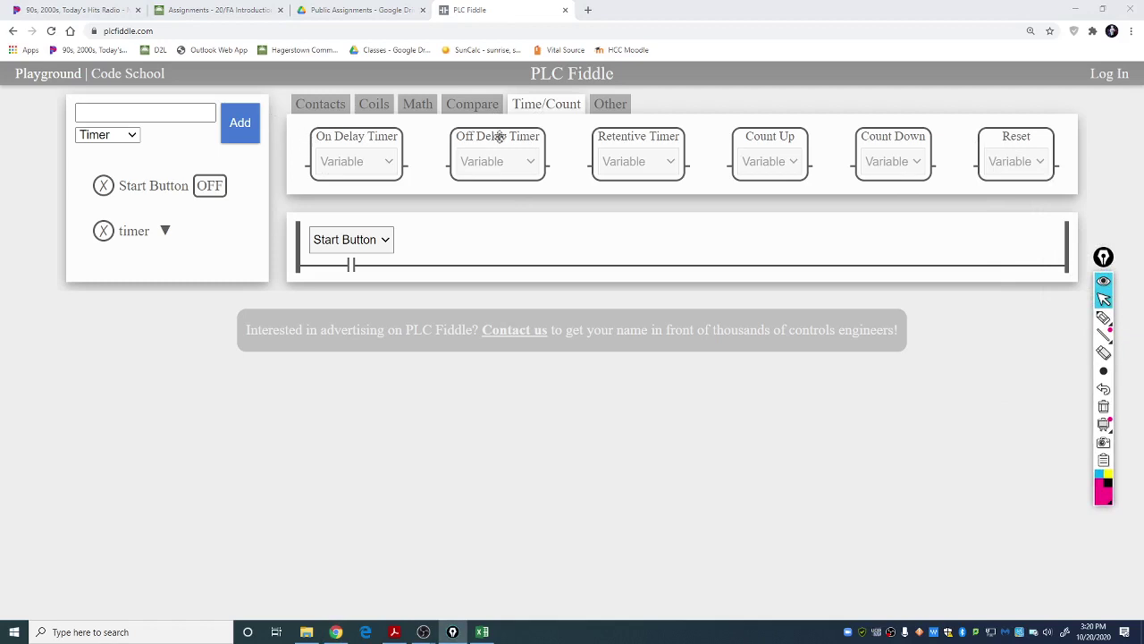
drag(357, 137, 512, 271)
click(1019, 263)
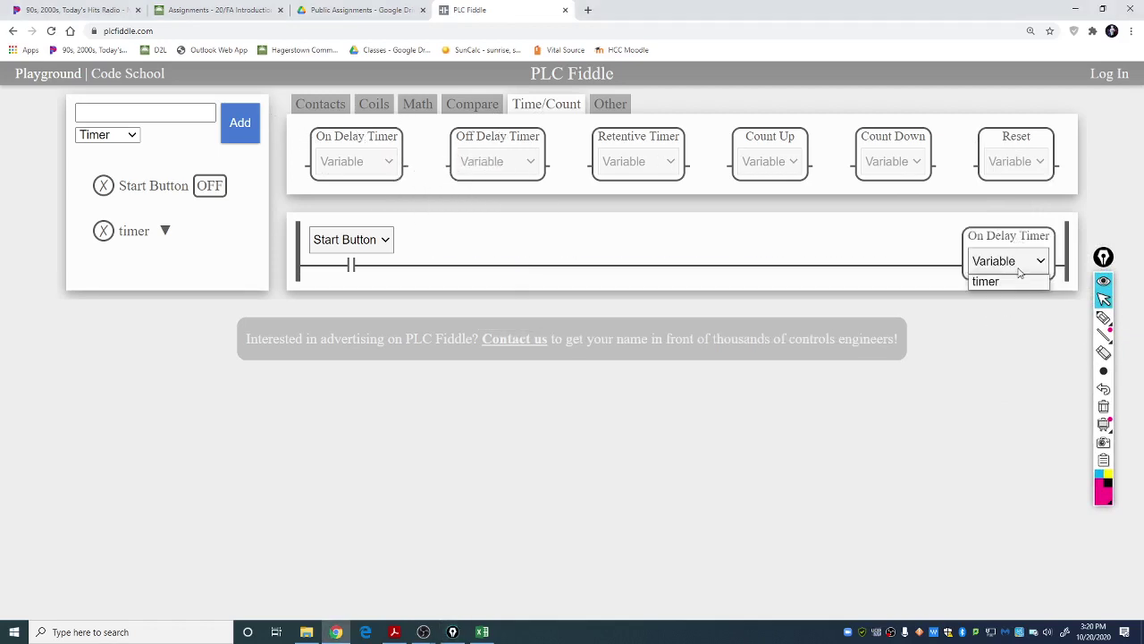
click(1020, 282)
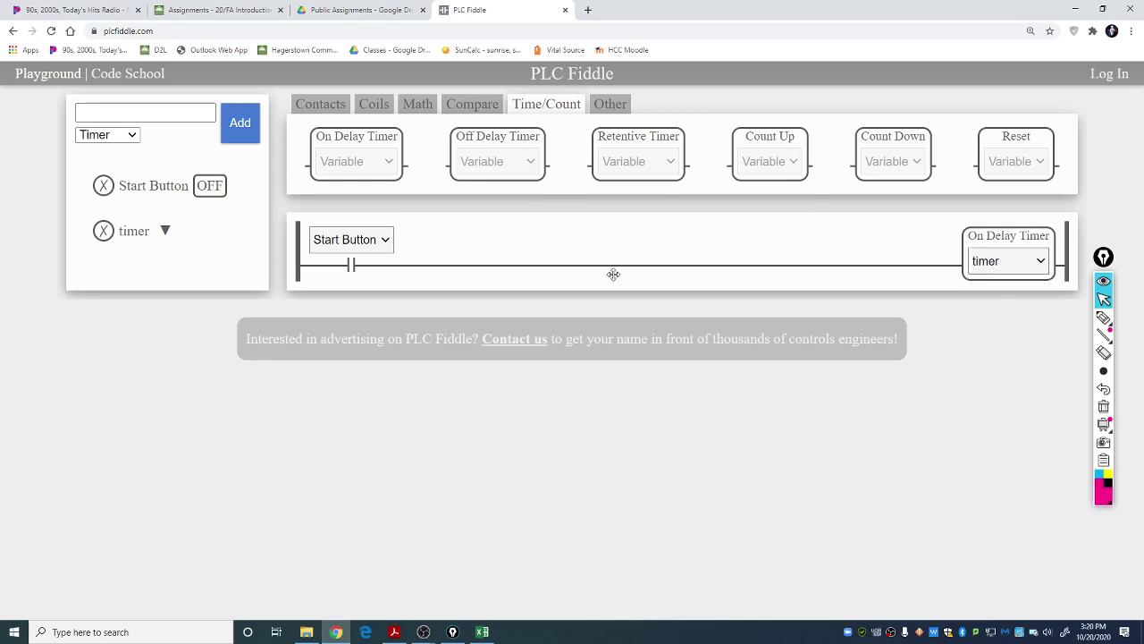
key(ctrl+plus)
key(ctrl+plus)
key(ctrl+plus)
key(ctrl+plus)
key(ctrl+minus)
key(ctrl+minus)
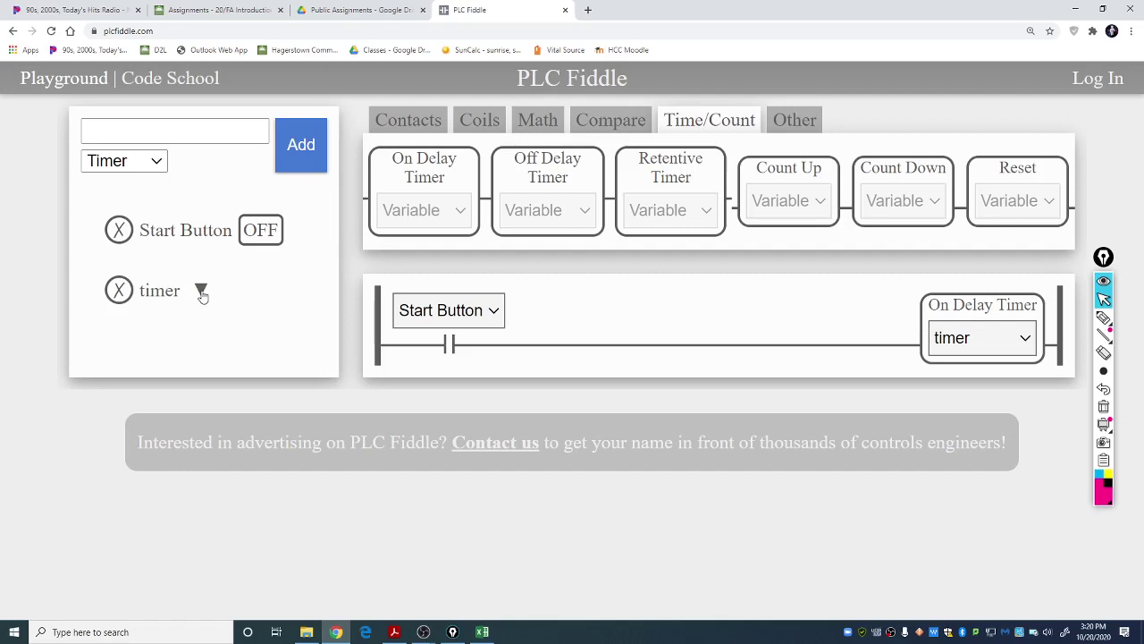
Expand the timer tag's EN, TT, Q, ACC and PRE fields, then bring up Time ON Assignment.xlsx.
click(201, 292)
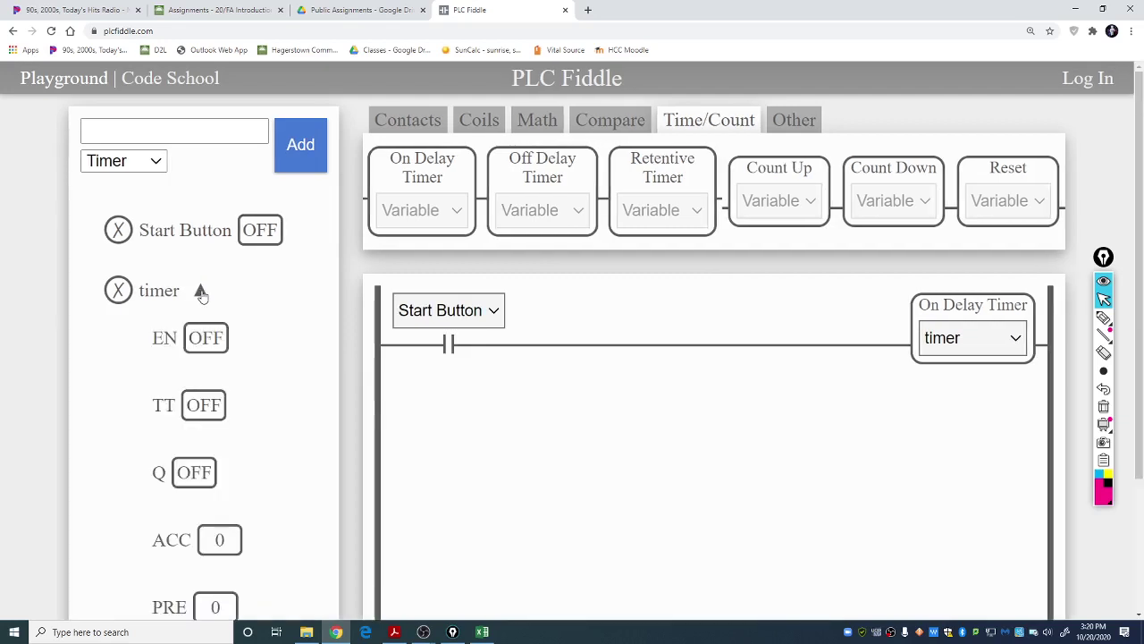
scroll(157, 308, down, 1)
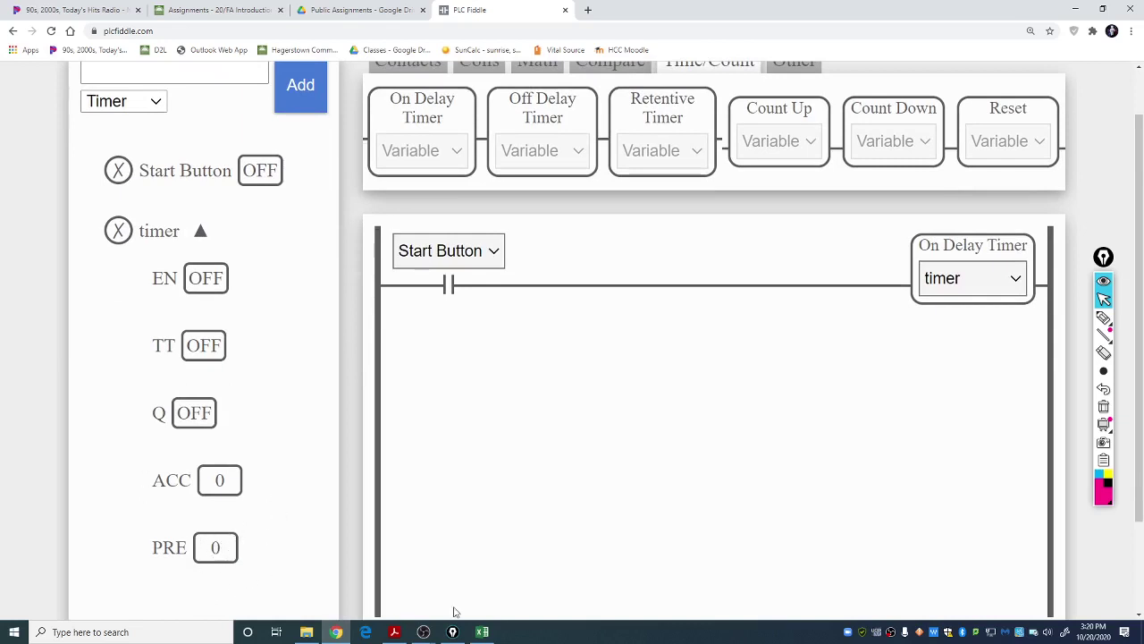
click(482, 632)
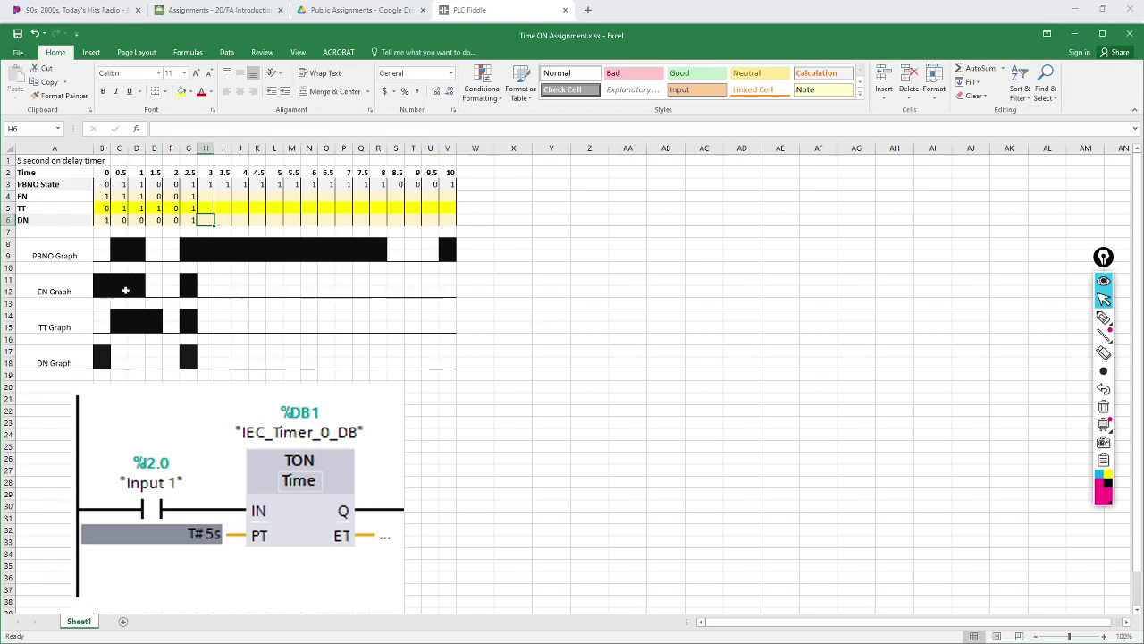
Replace the timer's PRE value of 0 with 50.
click(1076, 10)
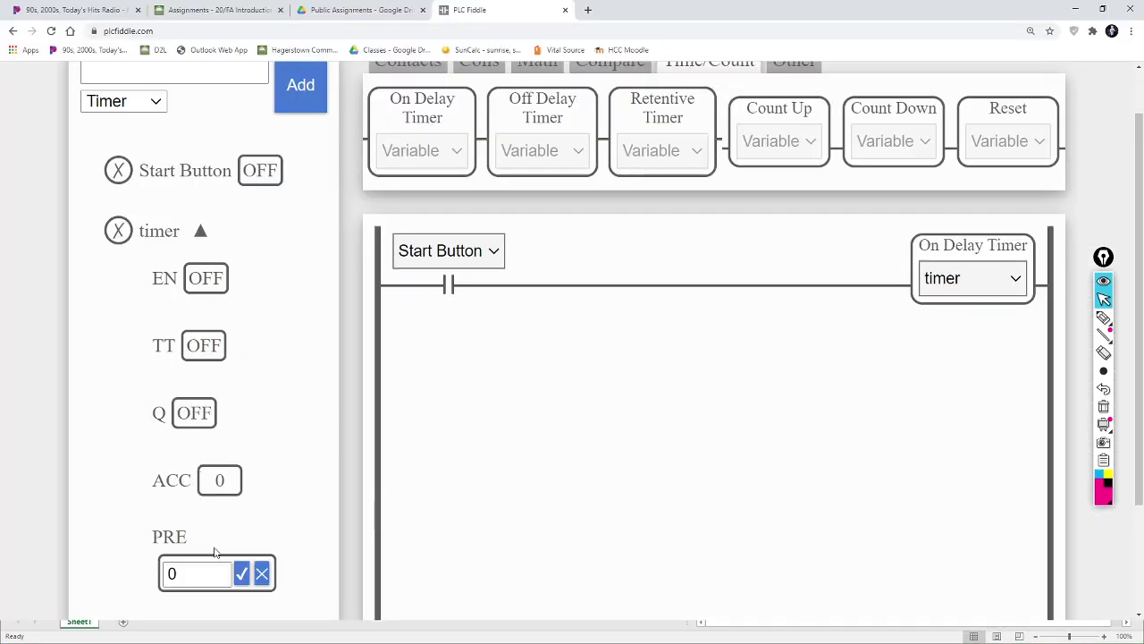
drag(212, 573, 159, 581)
text(2)
text(50)
key(Return)
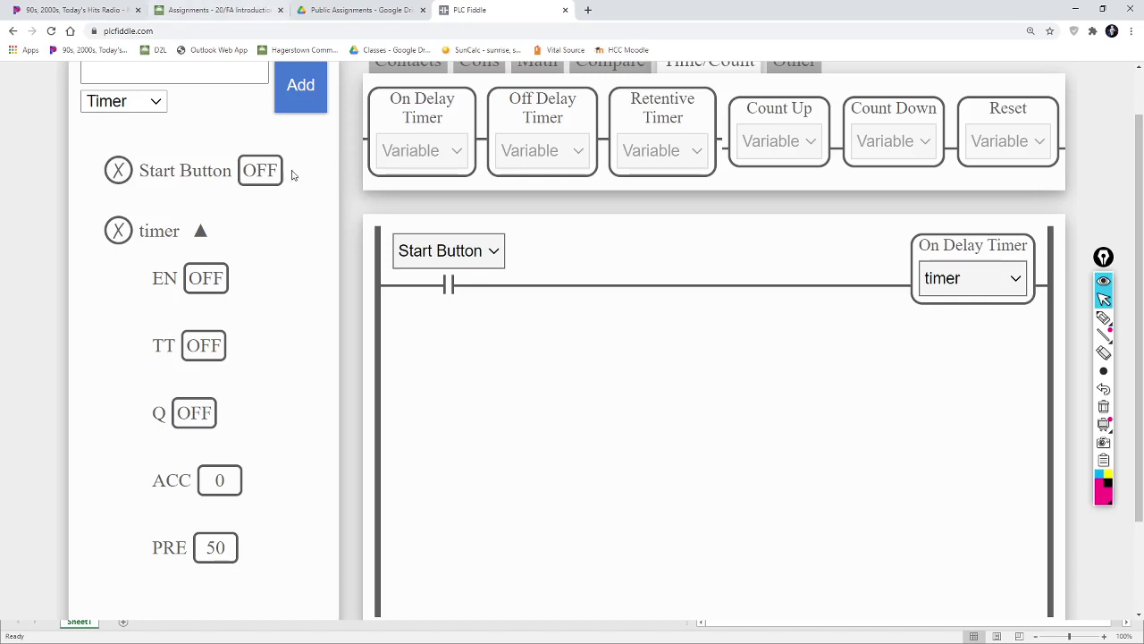
Toggle Start Button on and off to watch EN, TT and ACC, then return to Excel.
click(261, 171)
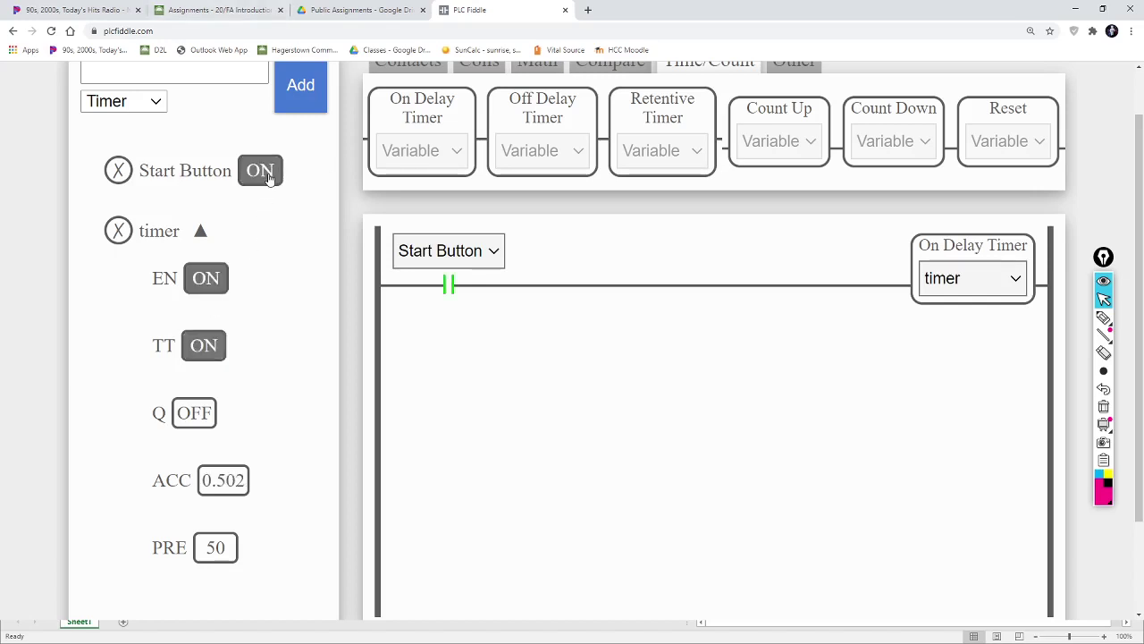
click(260, 170)
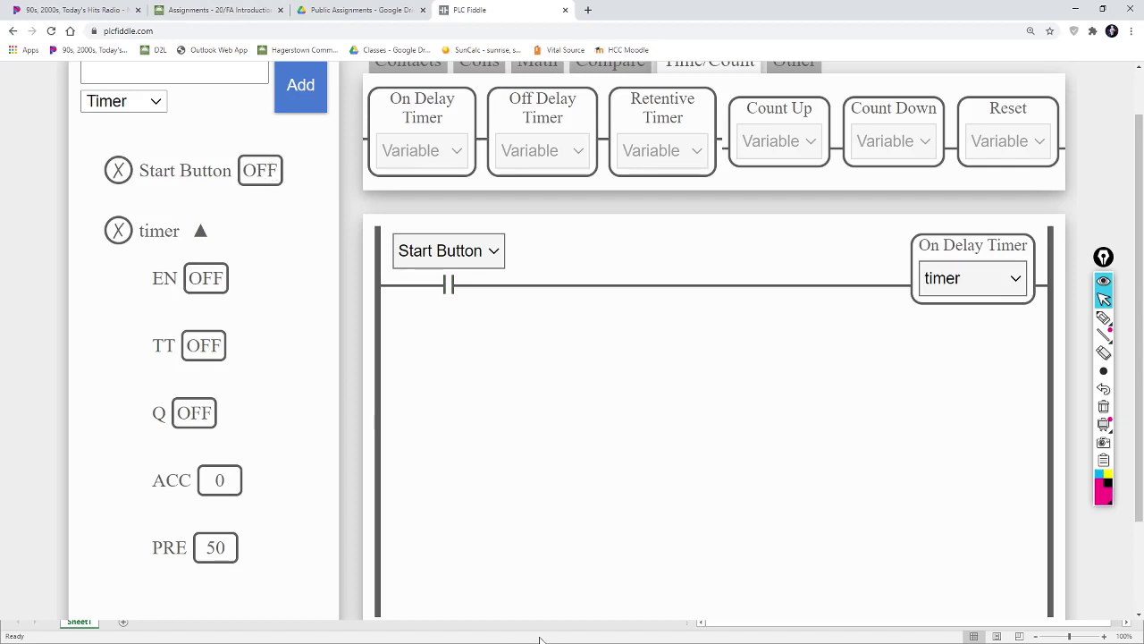
key(alt+Tab)
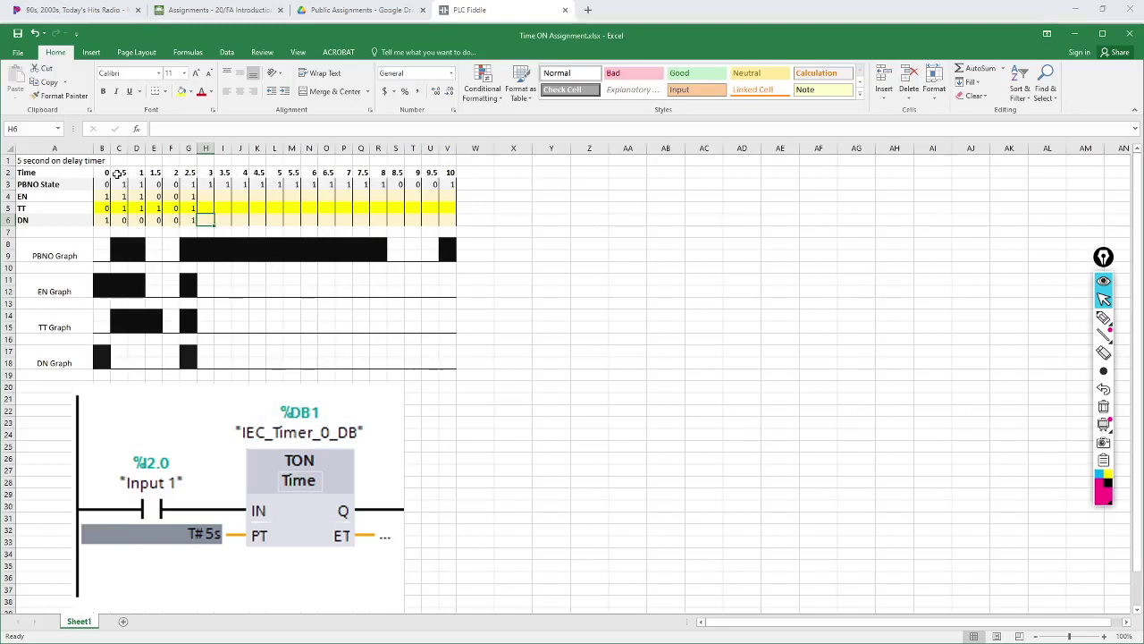
Delete the old values in B3:G6 and move to B4 for the EN row.
drag(106, 184, 185, 220)
key(Delete)
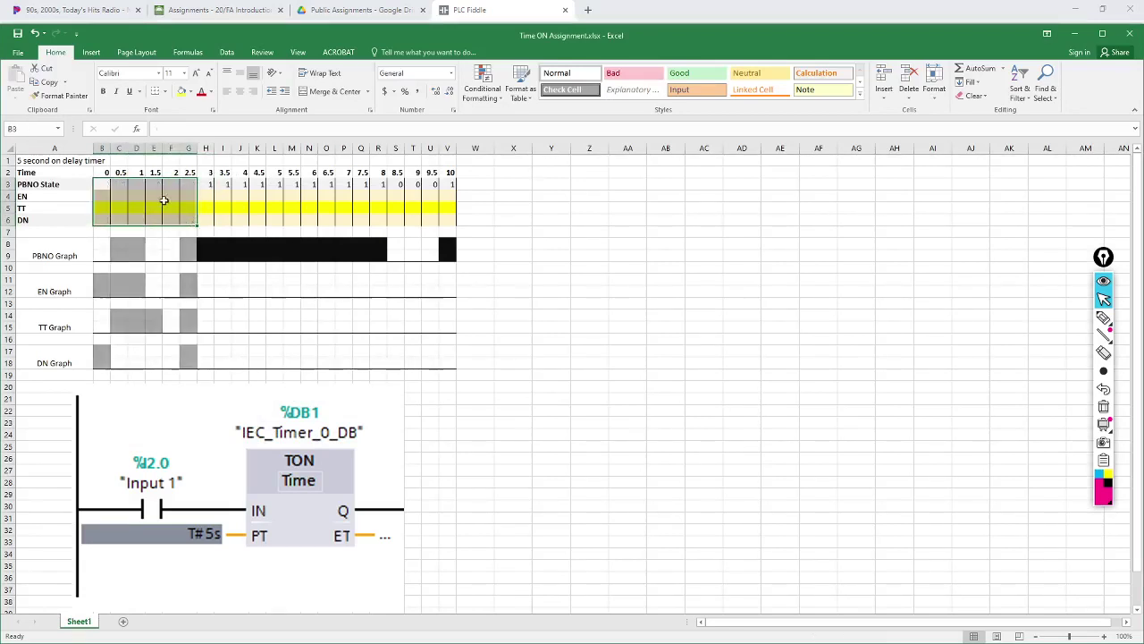
click(104, 183)
key(Down)
Cancel the stray entry, undo, and clear the EN, TT and DN values in B4:G6.
text(0)
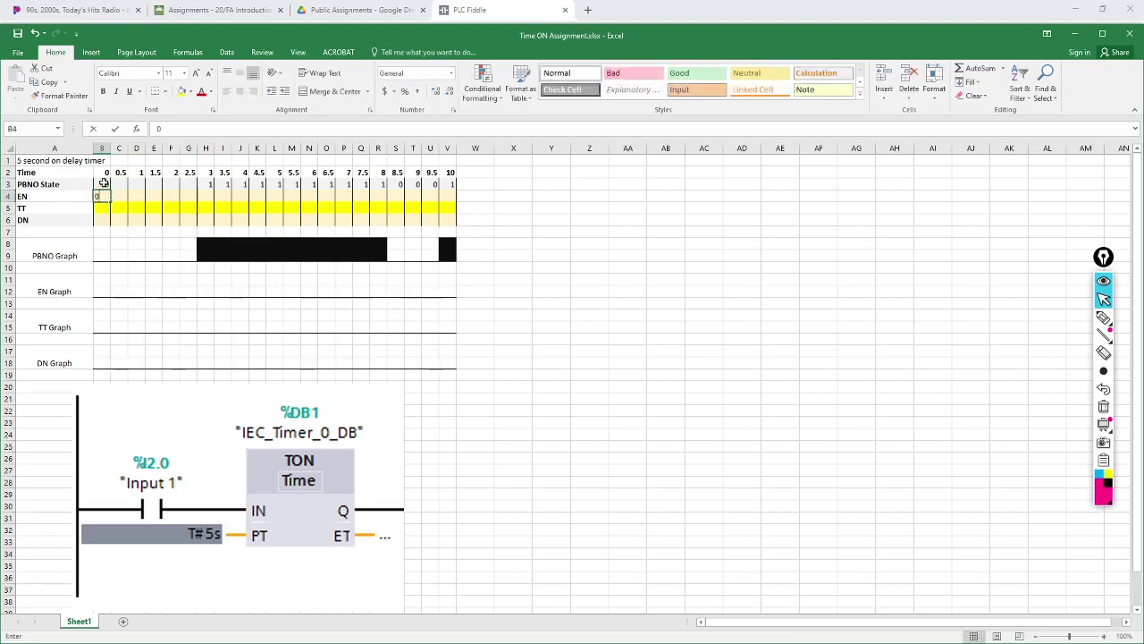
key(Escape)
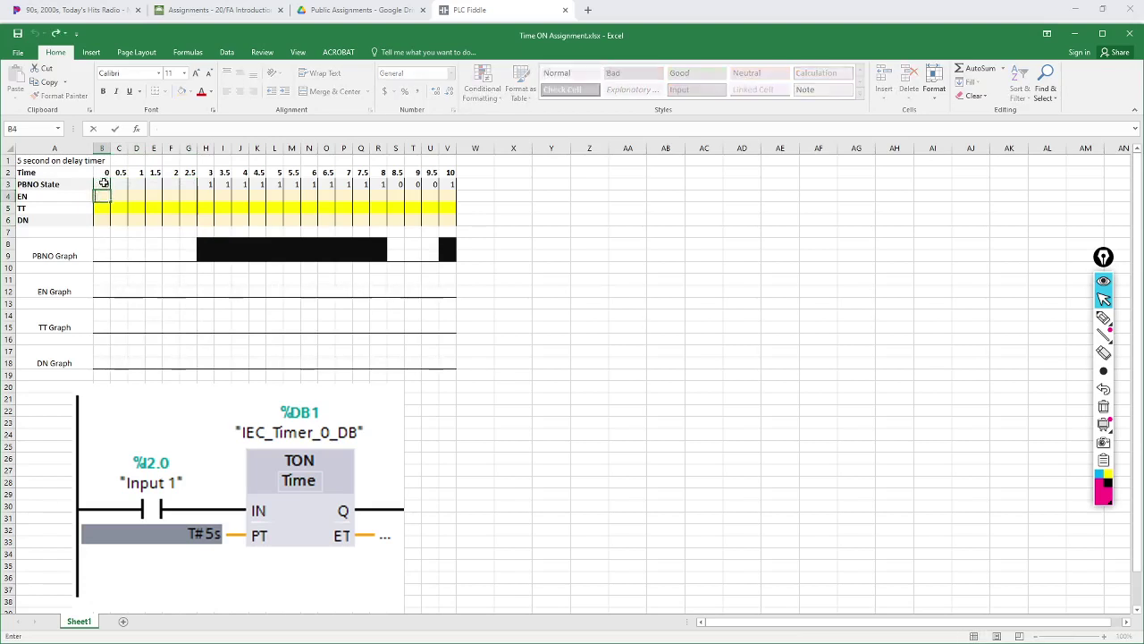
key(ctrl+z)
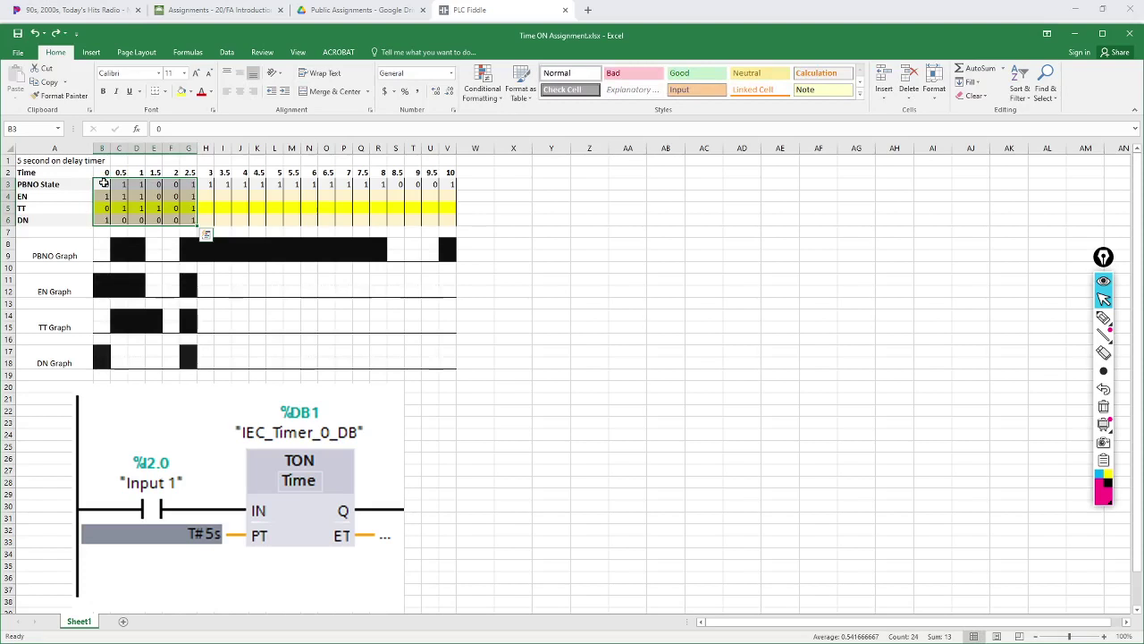
key(Down)
key(shift+Down)
key(shift+Down)
key(shift+Right)
key(shift+Right)
key(shift+Right)
key(shift+Right)
key(shift+Right)
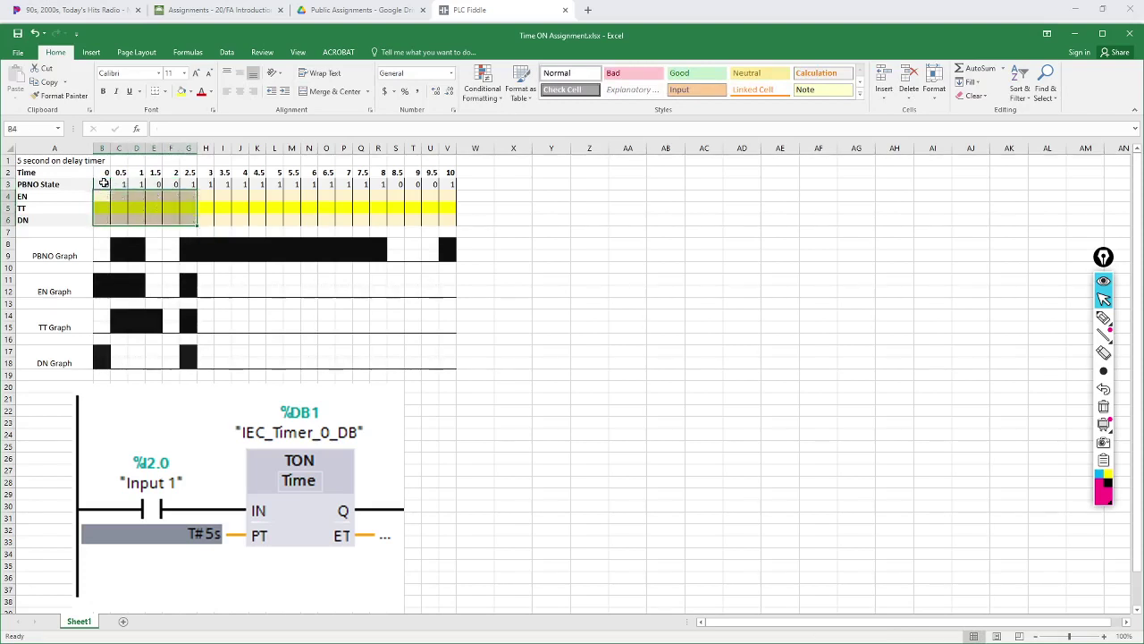
key(Delete)
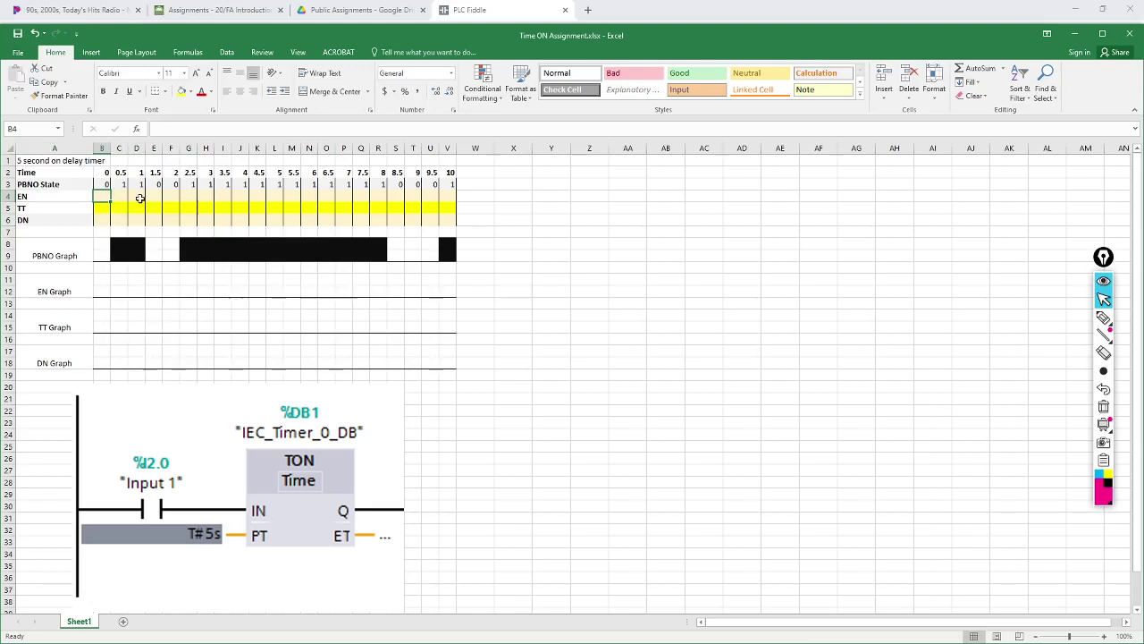
Enter 0 for EN, TT and DN at time 0 in B4, B5 and B6.
text(0)
key(Return)
text(0)
key(Return)
text(0)
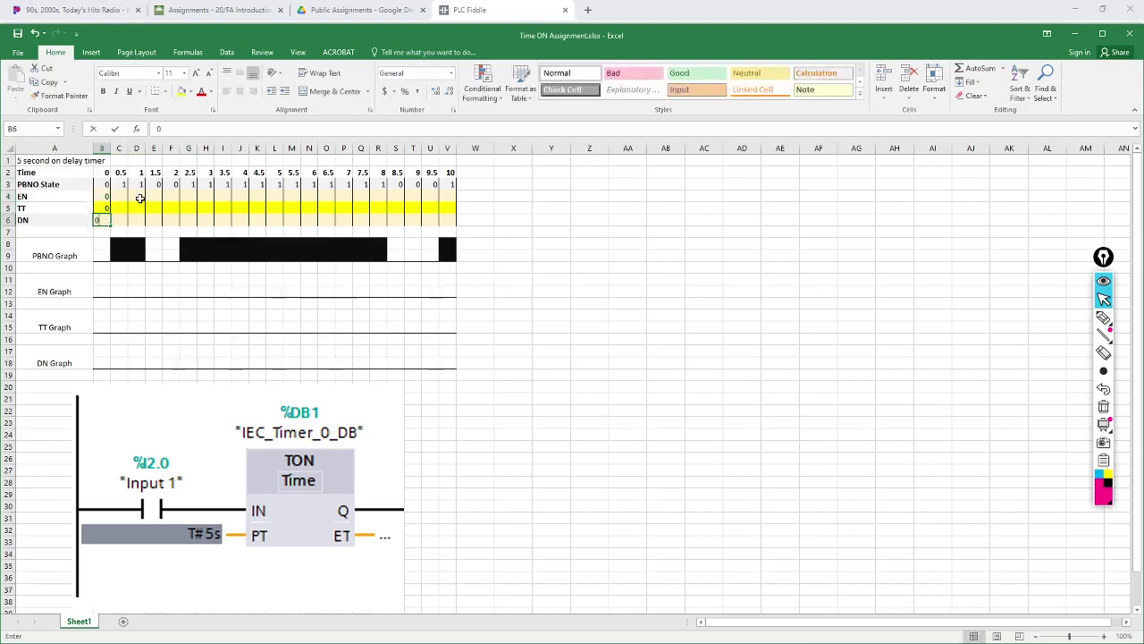
click(154, 197)
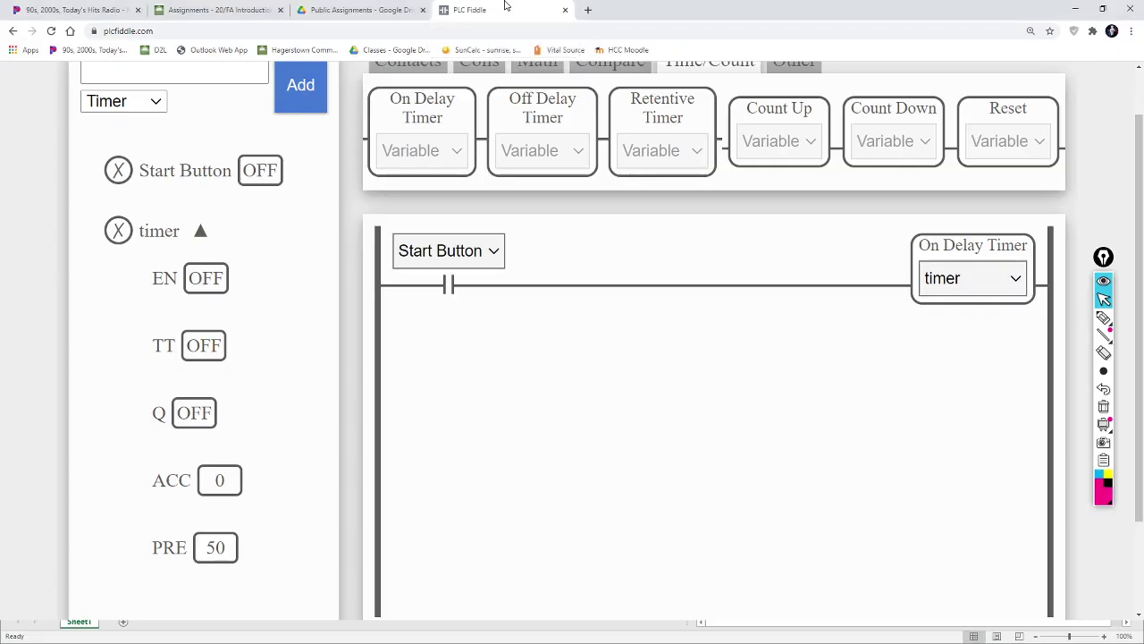
Switch Start Button on and record EN 1 and TT 1 at 0.5 seconds in column C.
click(467, 10)
click(250, 174)
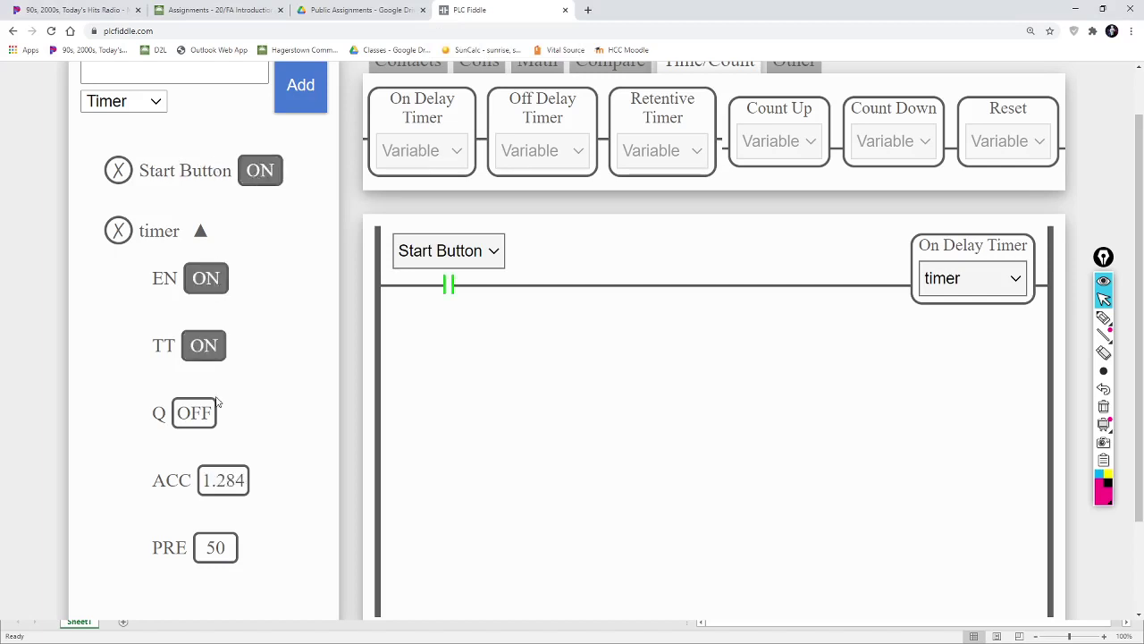
key(alt+Tab)
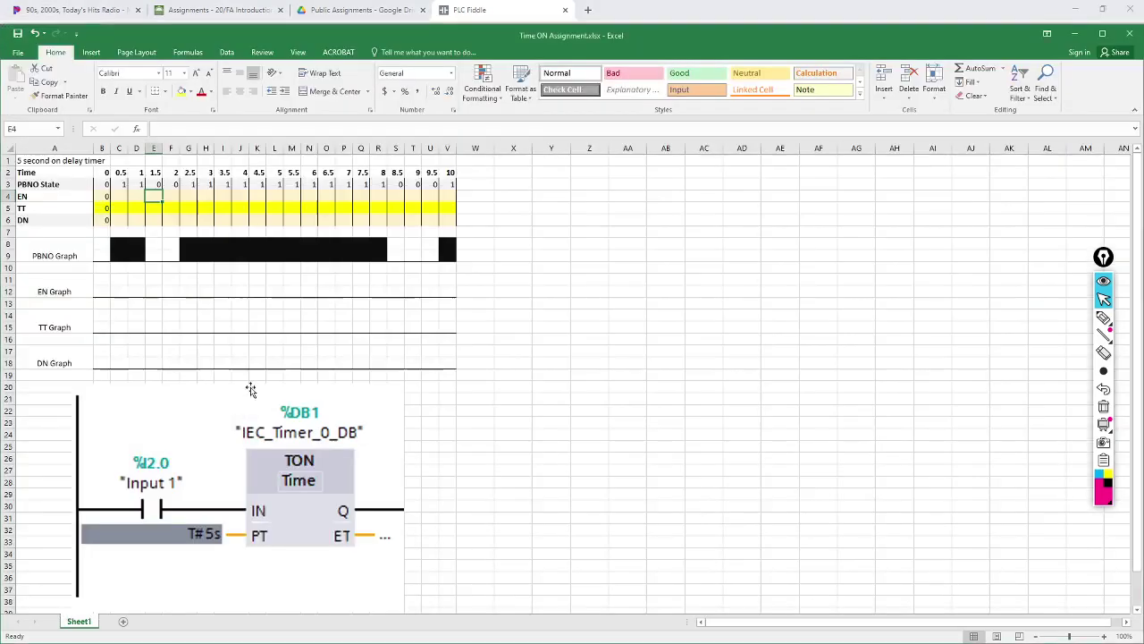
key(Left)
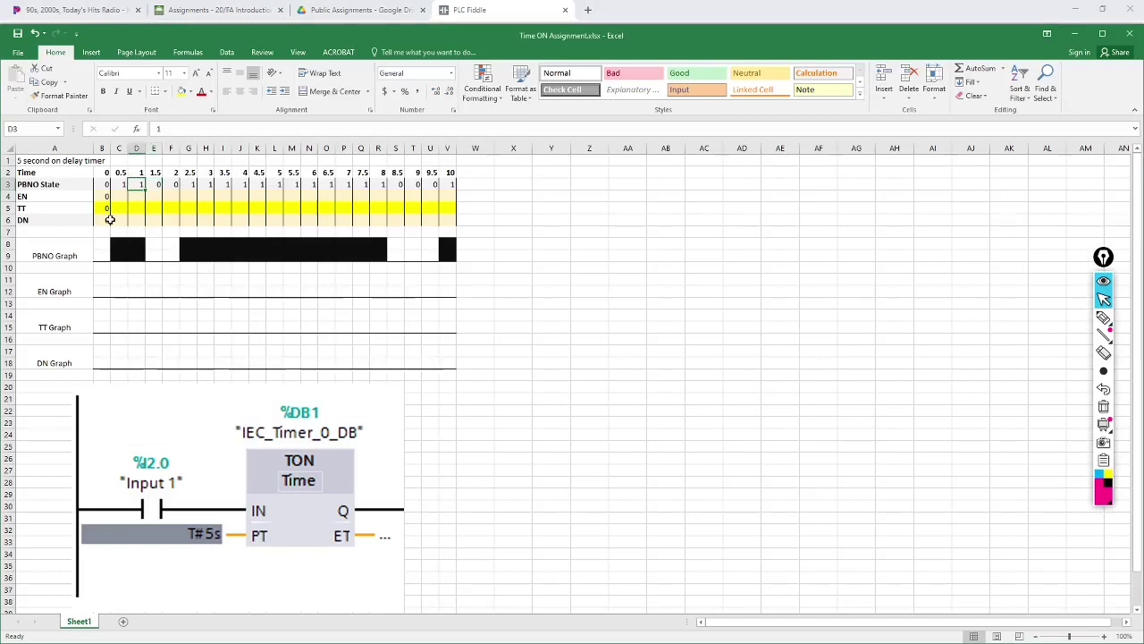
key(Down)
text(1)
key(Return)
text(1)
key(Return)
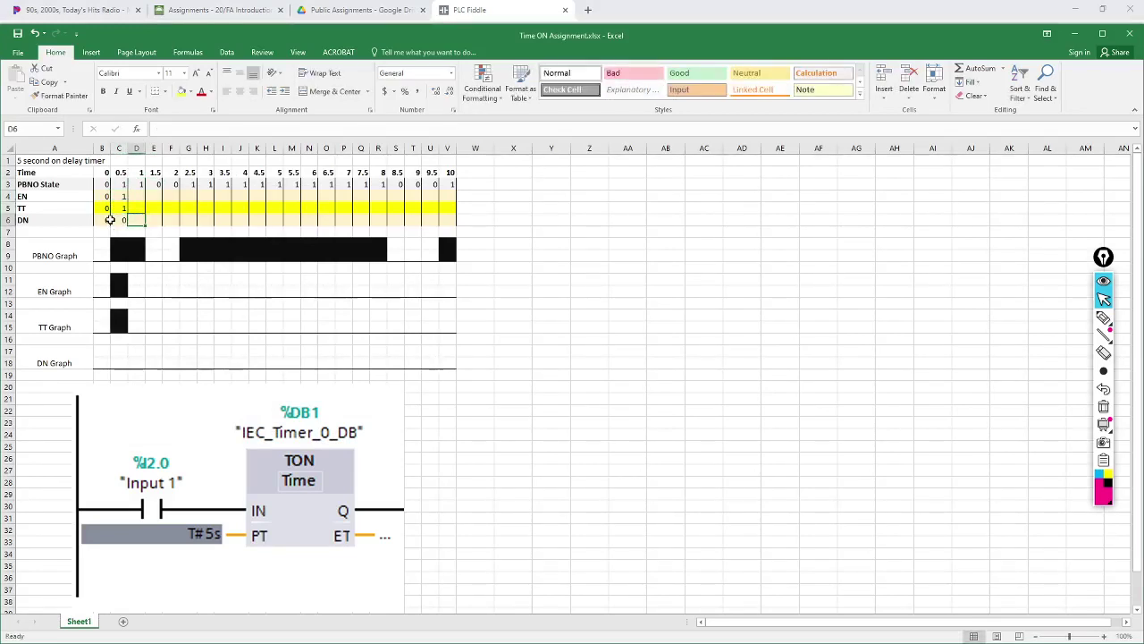
Record EN 1, TT 1 and DN 0 at 1 second in D4:D6.
key(alt+Tab)
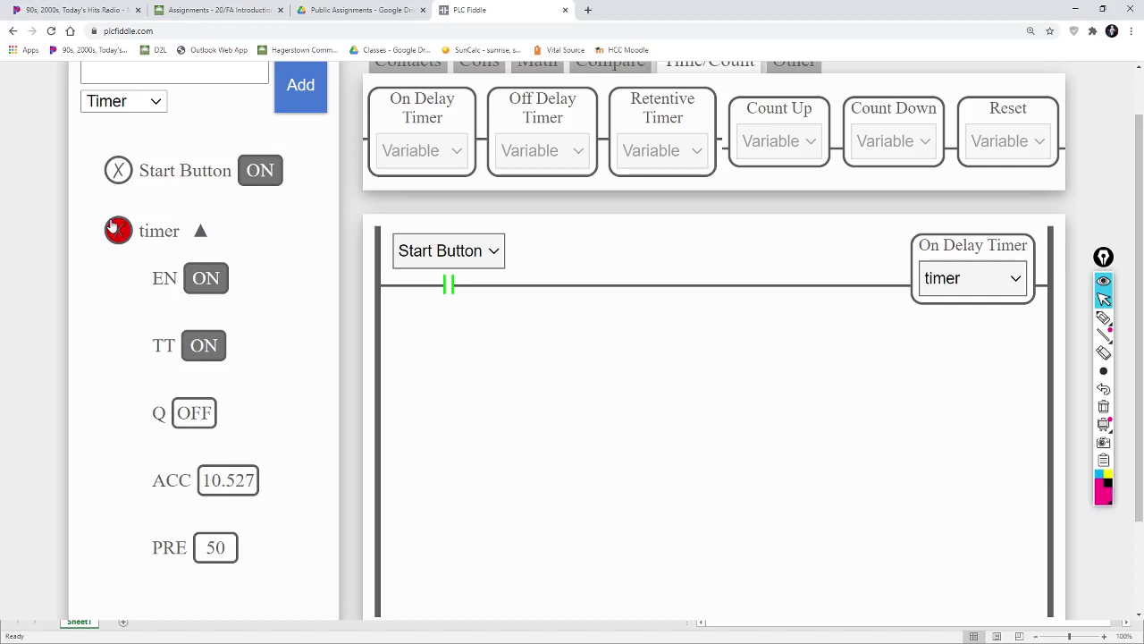
key(alt+Tab)
key(Up)
key(Right)
text(1)
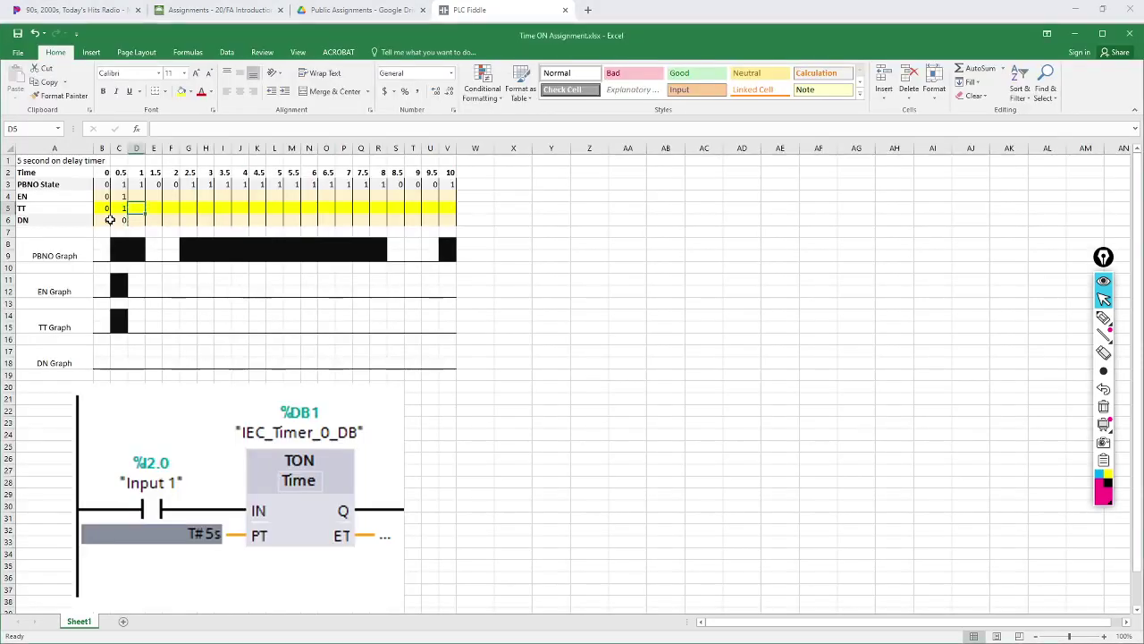
key(Up)
text(1)
key(Return)
text(0)
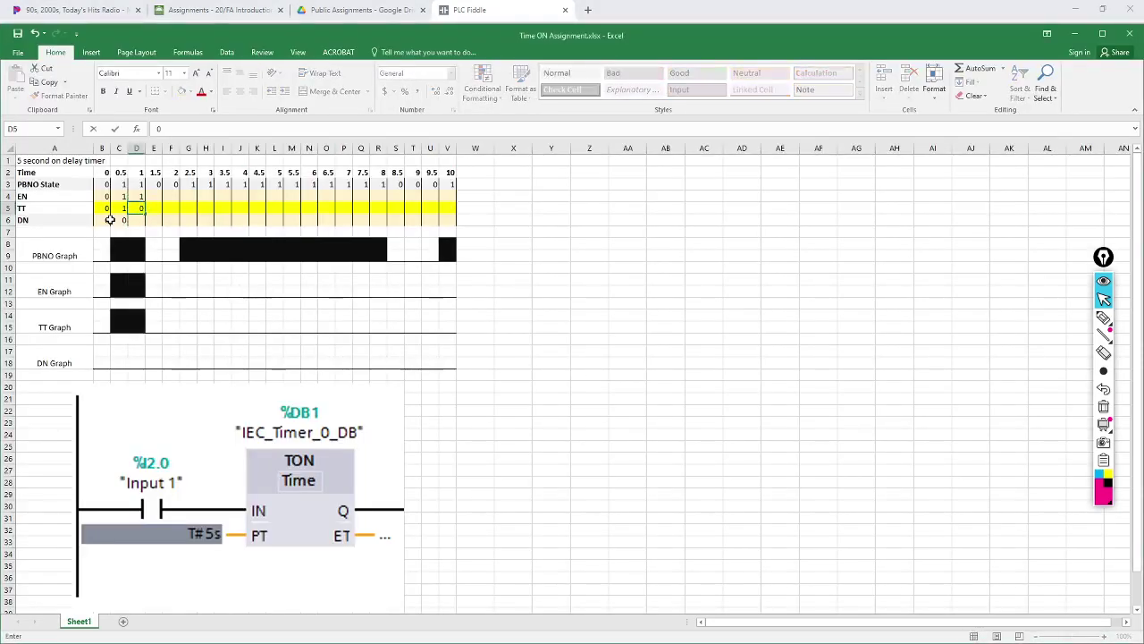
text(10)
key(Return)
text(0)
key(Return)
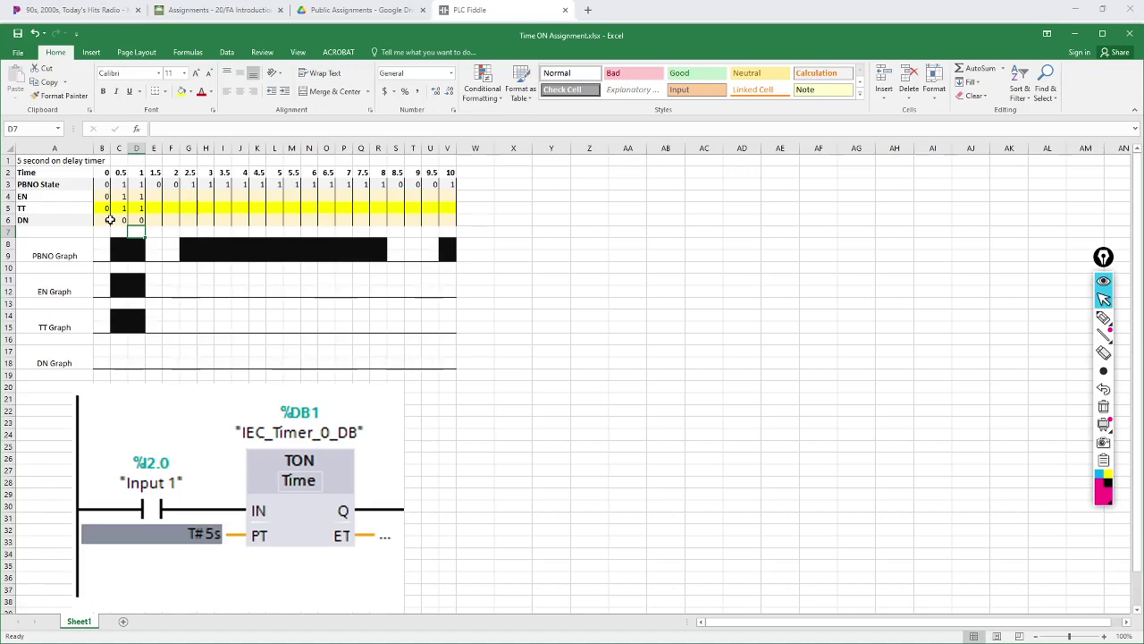
click(529, 11)
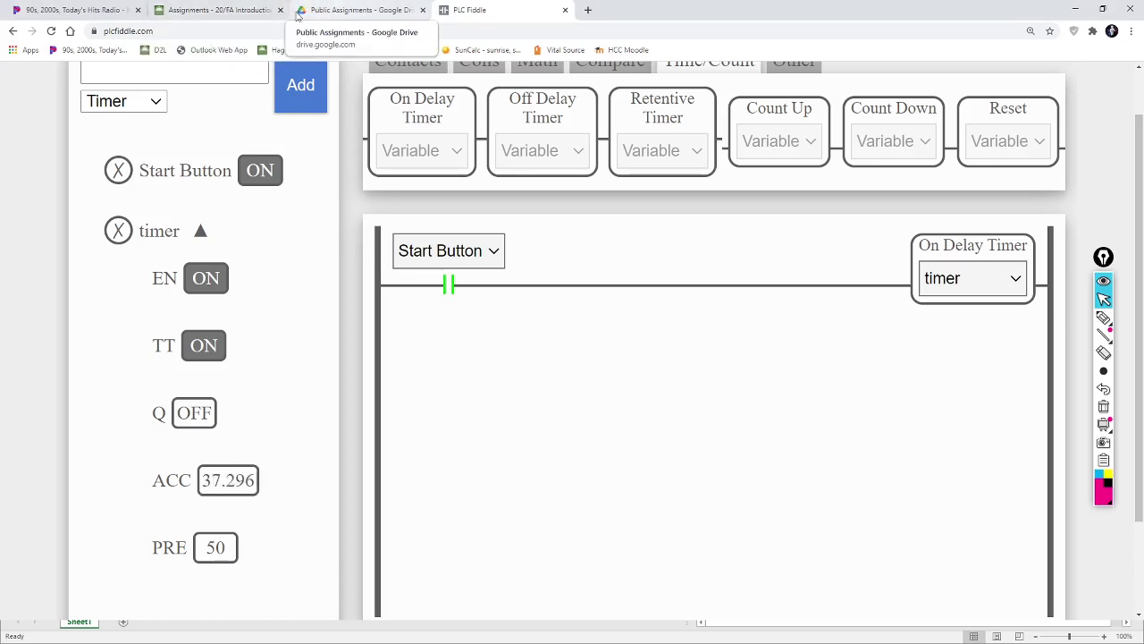
Back in Excel, review the Time row values from C2 through H2 (3 seconds).
key(alt+Tab)
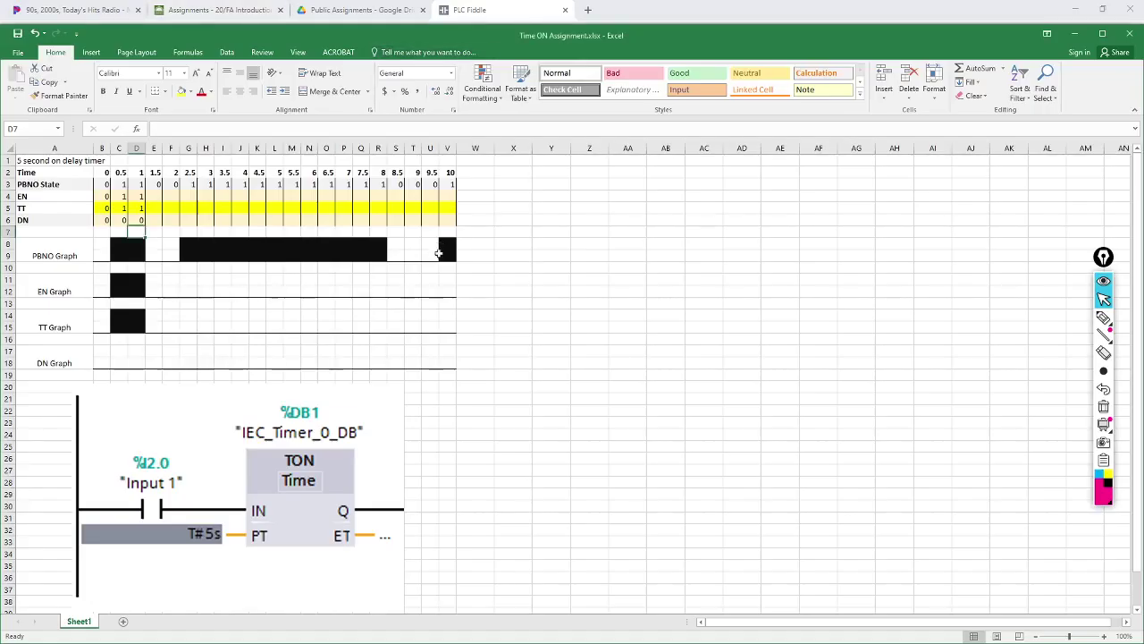
click(119, 172)
click(136, 172)
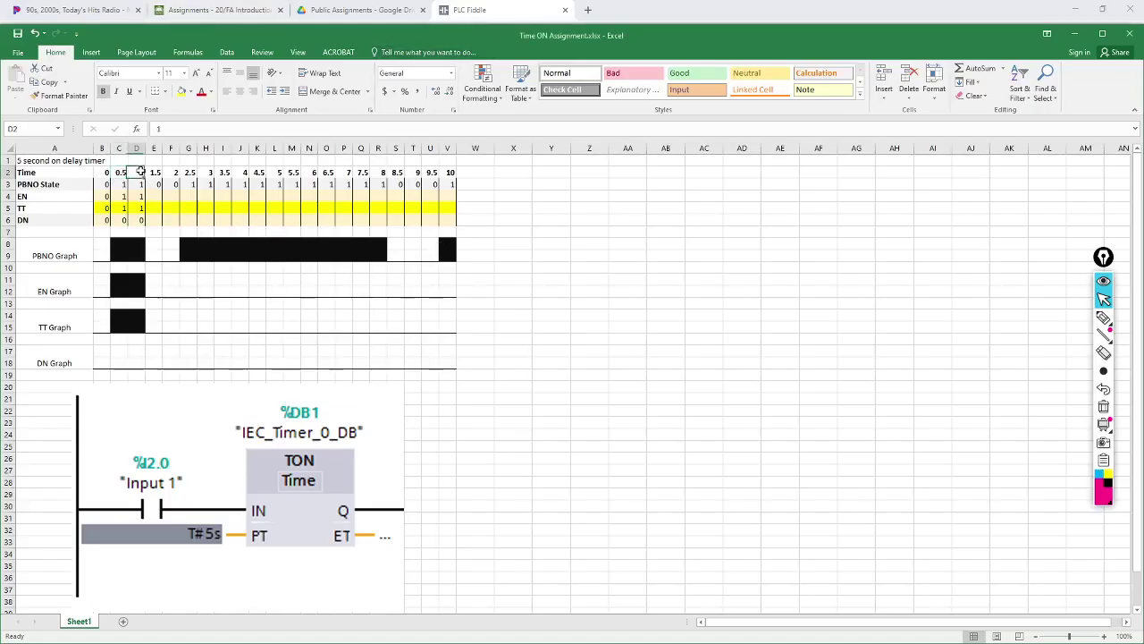
click(154, 172)
click(176, 171)
click(188, 172)
click(207, 172)
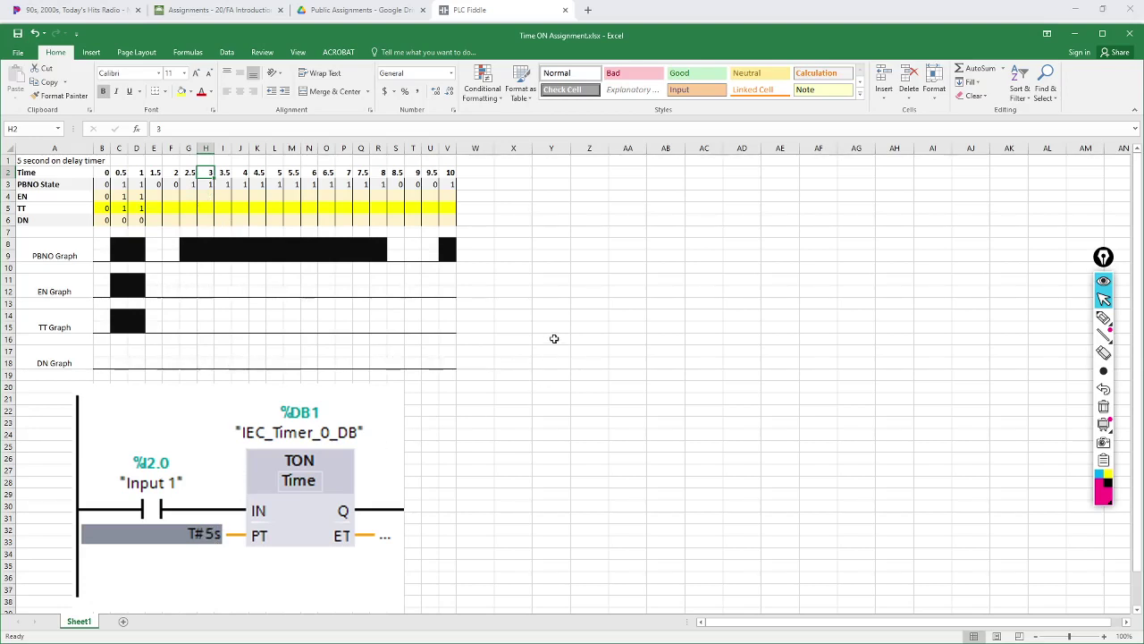
click(540, 304)
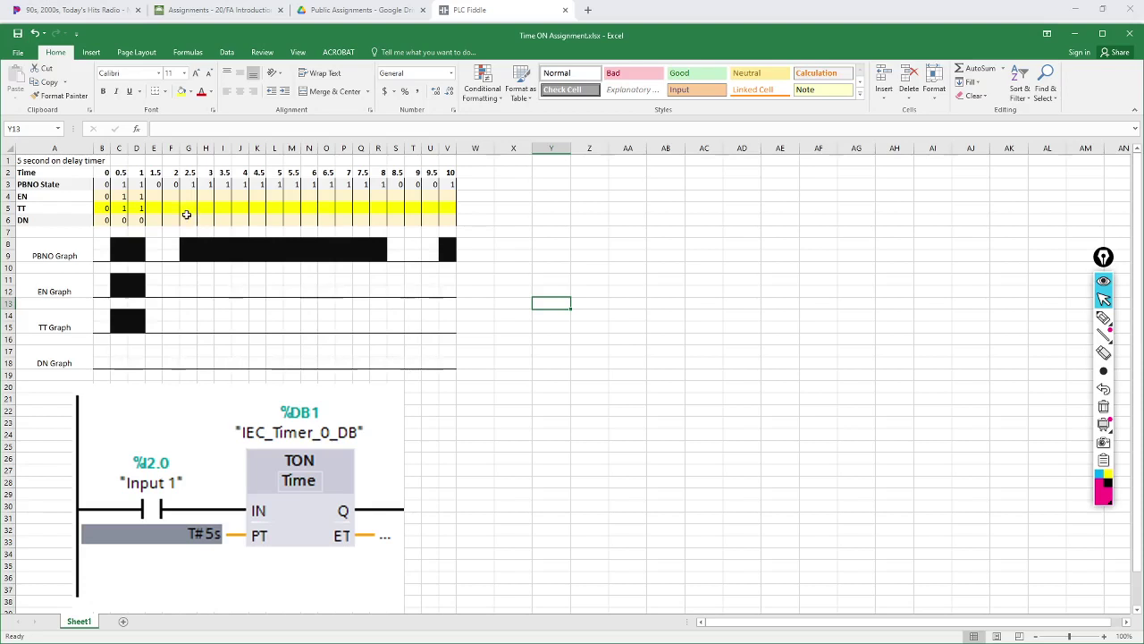
Check the course Materials' Google Drive Public Assignments folder, then inspect PBNO at 10 seconds in V3.
click(219, 10)
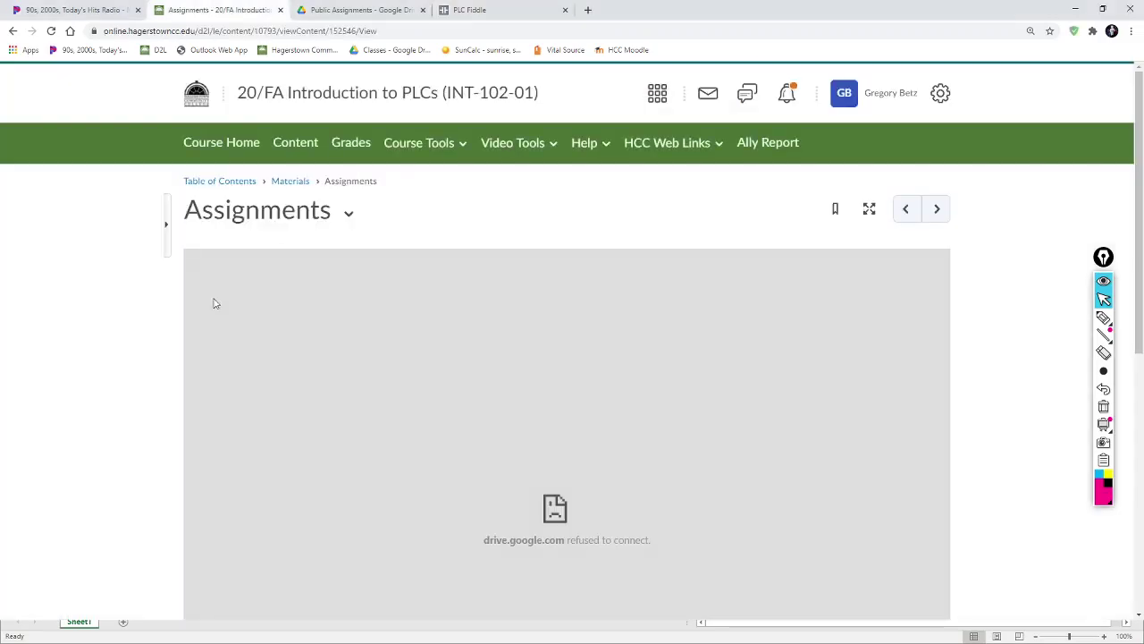
click(284, 183)
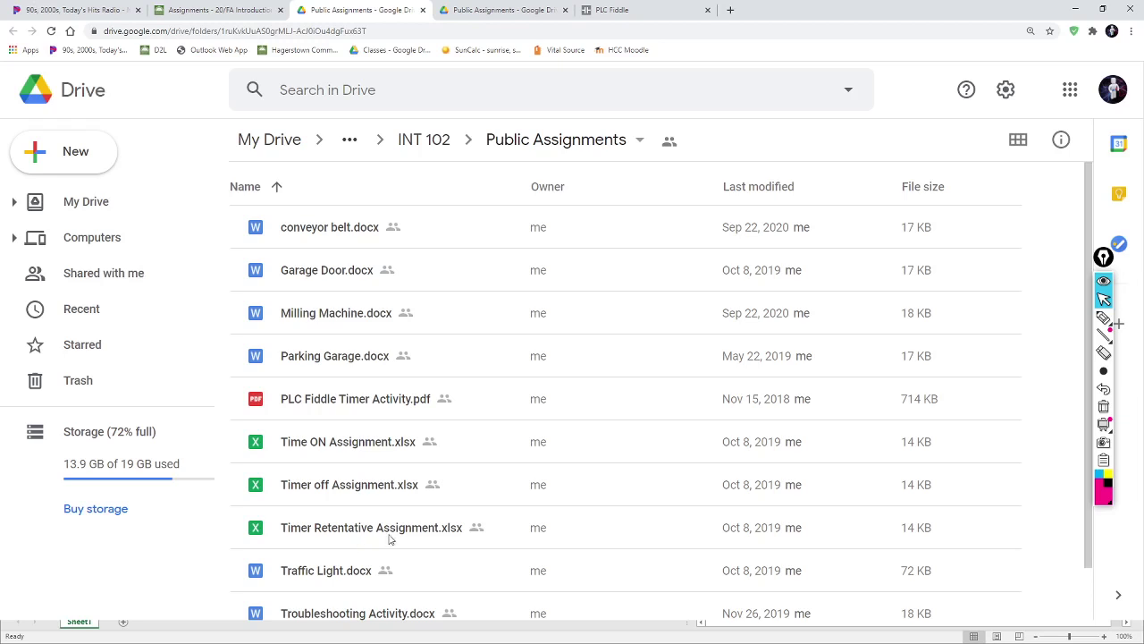
key(alt+Tab)
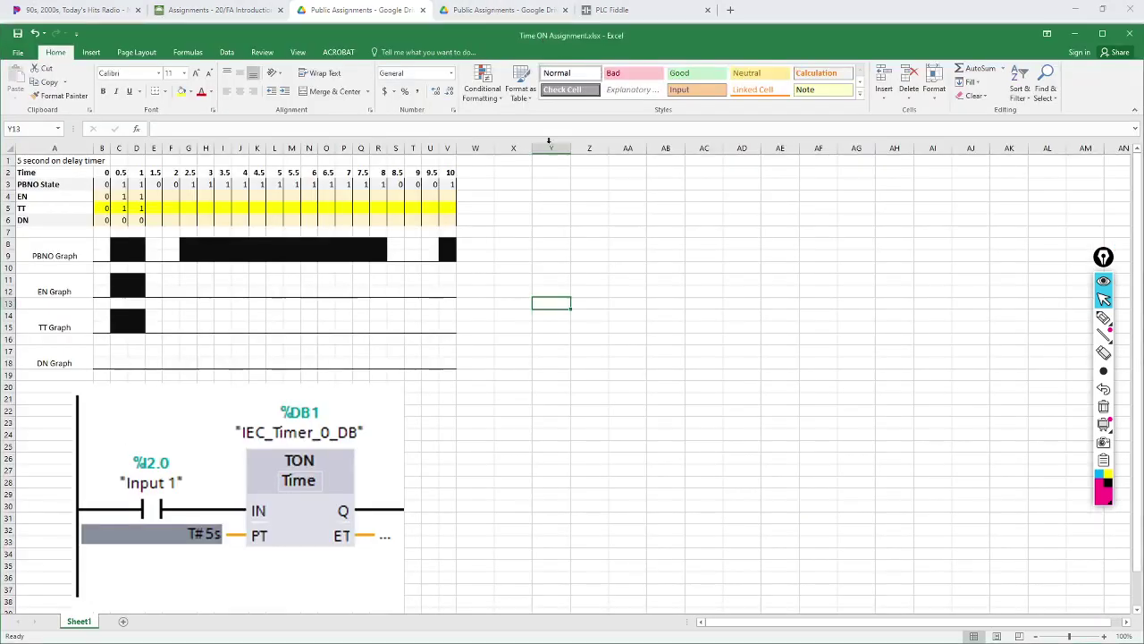
click(445, 183)
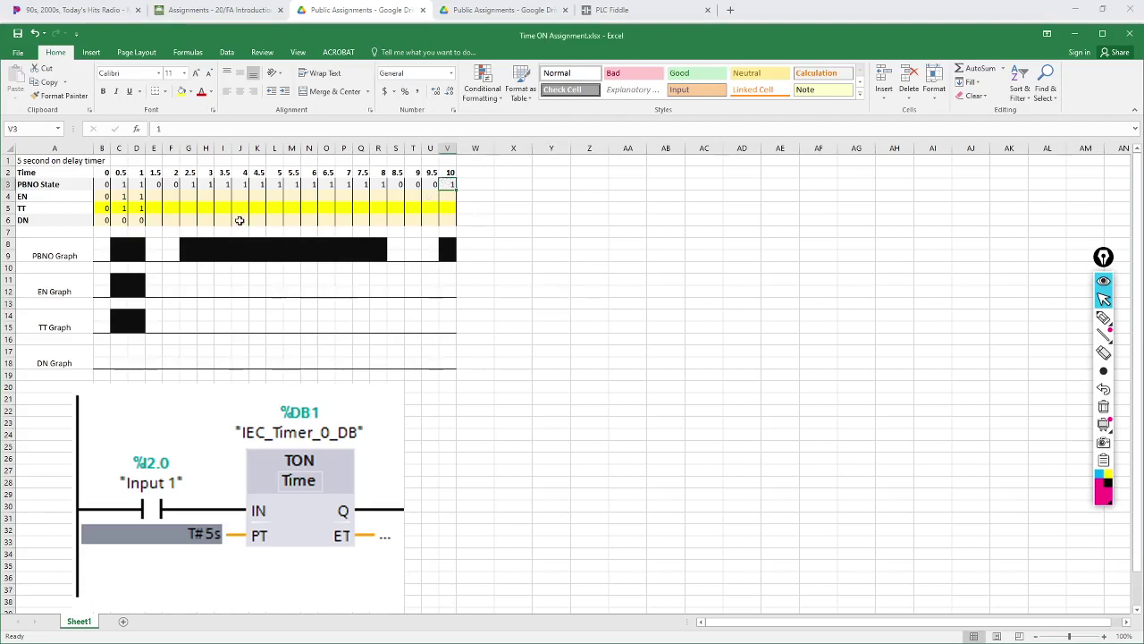
Select cell E3, then bring Chrome's Public Assignments folder listing Time ON Assignment.xlsx to the front.
click(159, 185)
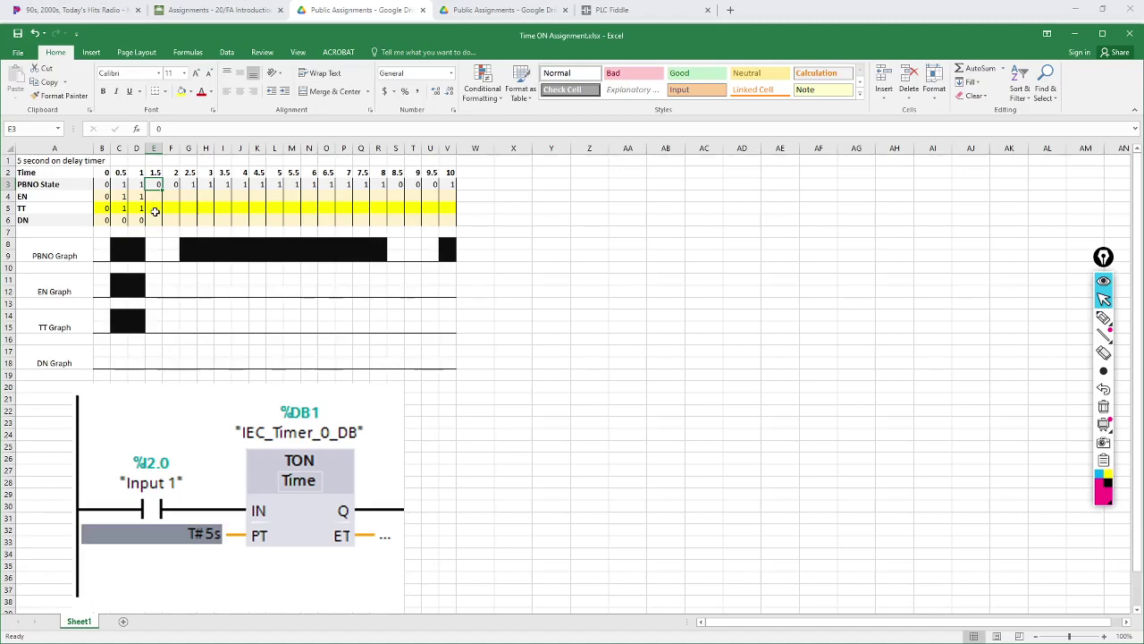
key(alt+Tab)
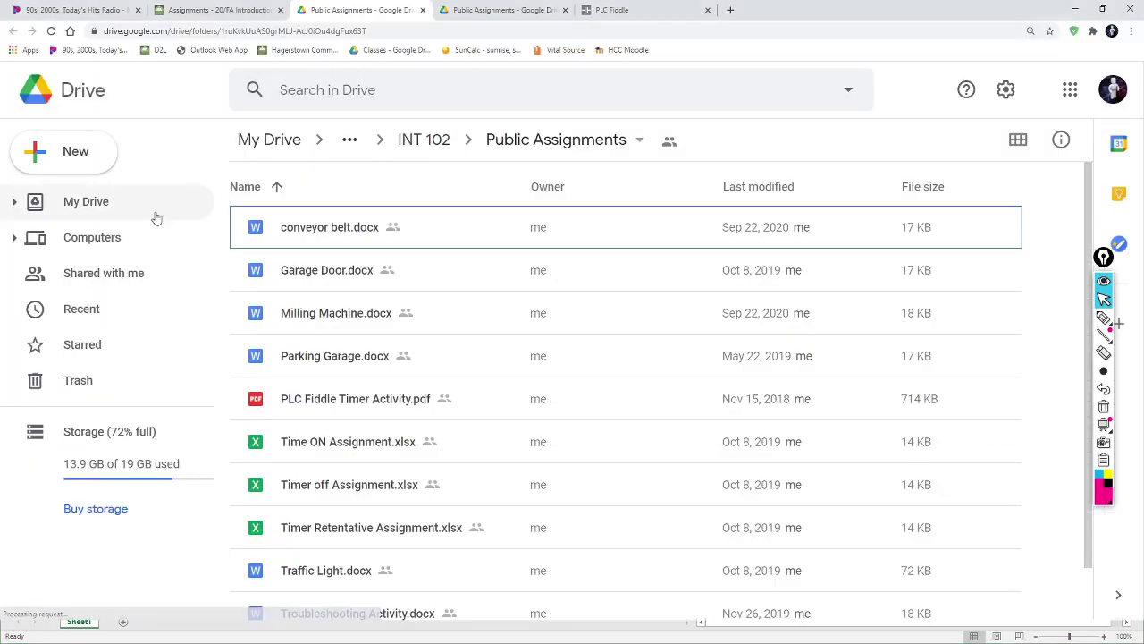